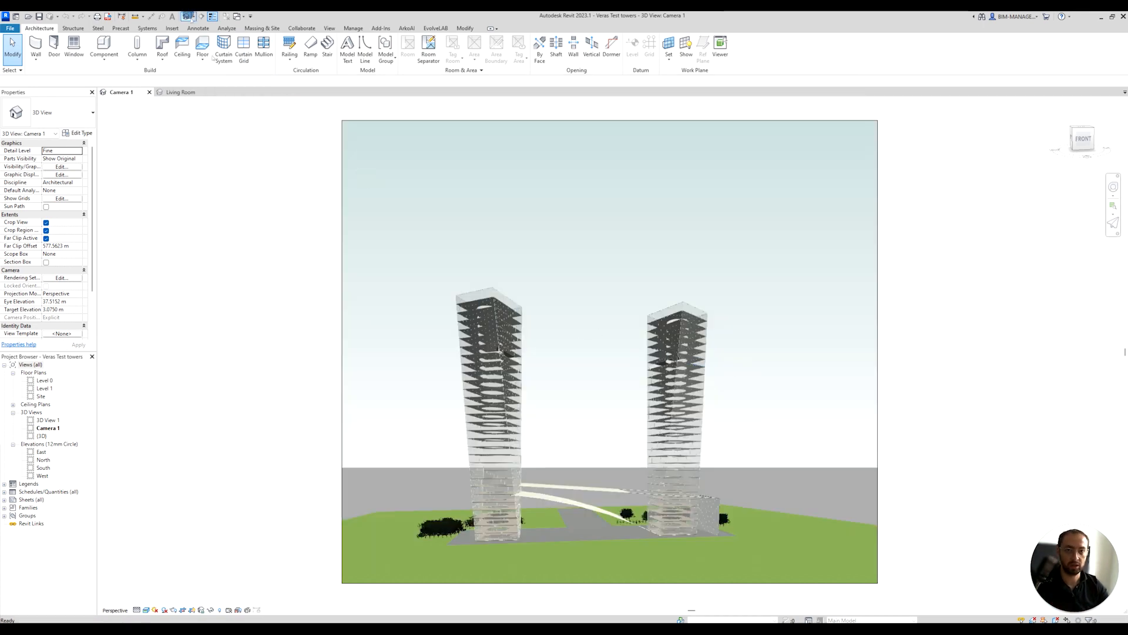
# View the two towers in the default 3D view with Shaded visual style, then return to Camera 1
pyautogui.click(188, 16)
pyautogui.keyDown('shift'); pyautogui.moveTo(582, 411); pyautogui.dragTo(670, 388, button='middle'); pyautogui.keyUp('shift')
pyautogui.keyDown('shift'); pyautogui.moveTo(489, 433); pyautogui.dragTo(547, 415, button='middle'); pyautogui.keyUp('shift')
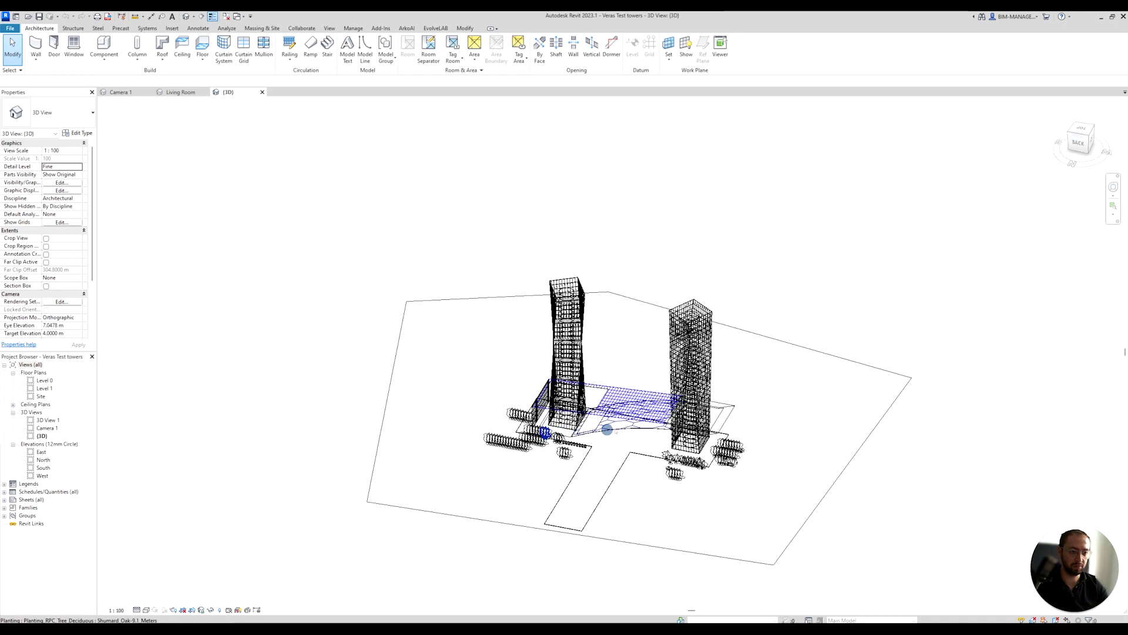
pyautogui.click(151, 611)
pyautogui.click(177, 592)
pyautogui.moveTo(706, 480)
pyautogui.keyDown('shift'); pyautogui.mouseDown(button='middle')
pyautogui.moveTo(748, 476)
pyautogui.moveTo(723, 458)
pyautogui.mouseUp(button='middle'); pyautogui.keyUp('shift')
pyautogui.scroll(4, 530, 370)
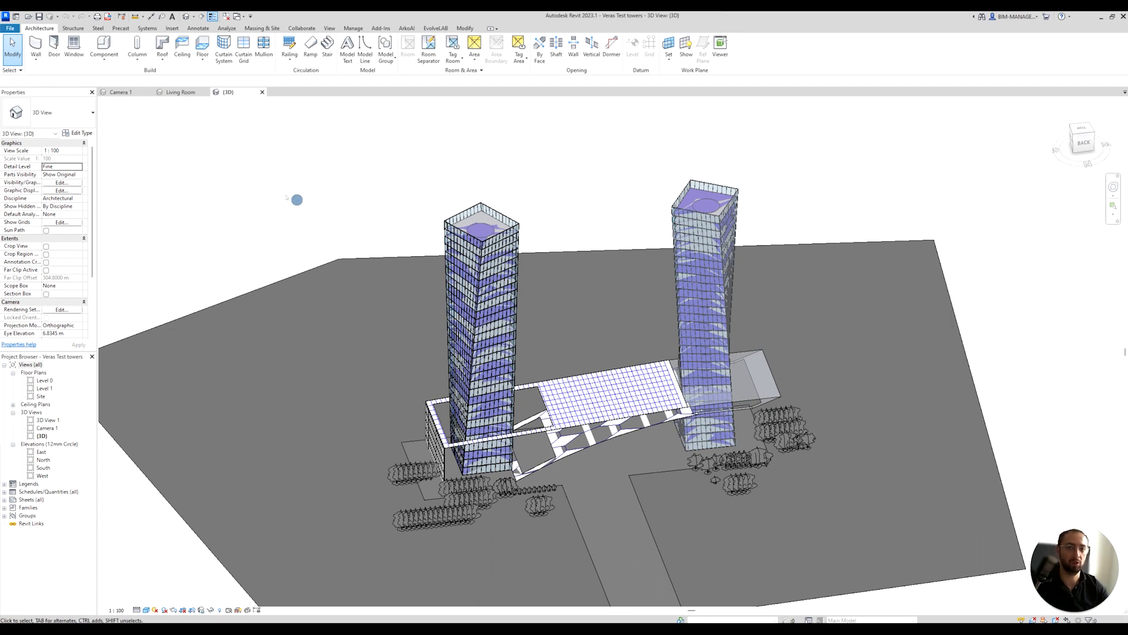
pyautogui.click(120, 92)
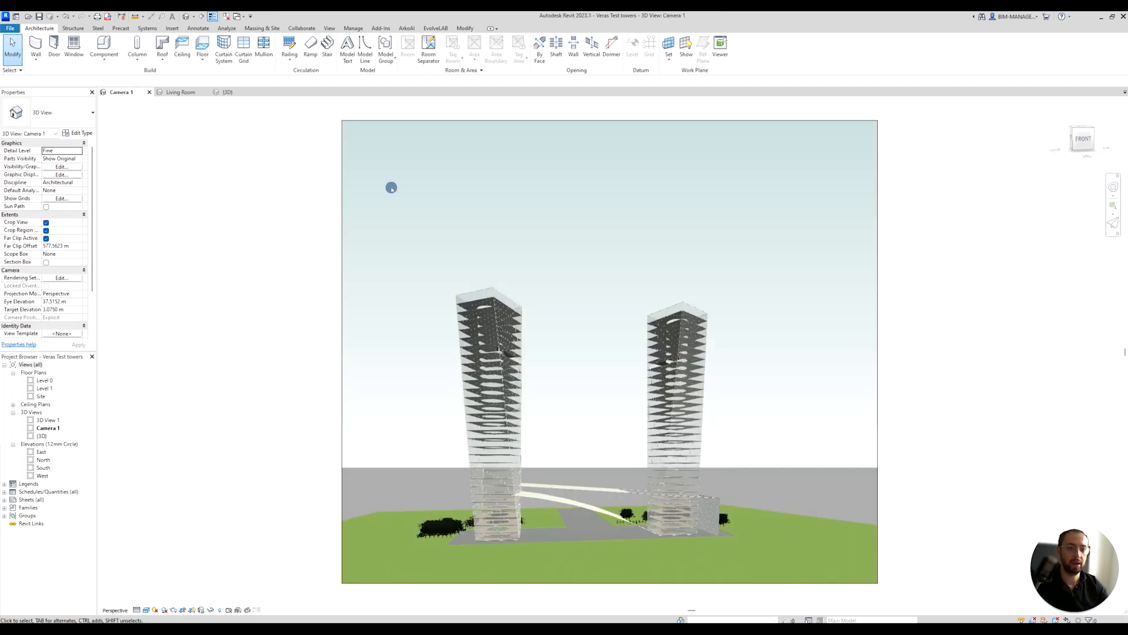
# Launch Veras from the EvolveLAB tab on the Camera 1 towers view
pyautogui.click(433, 27)
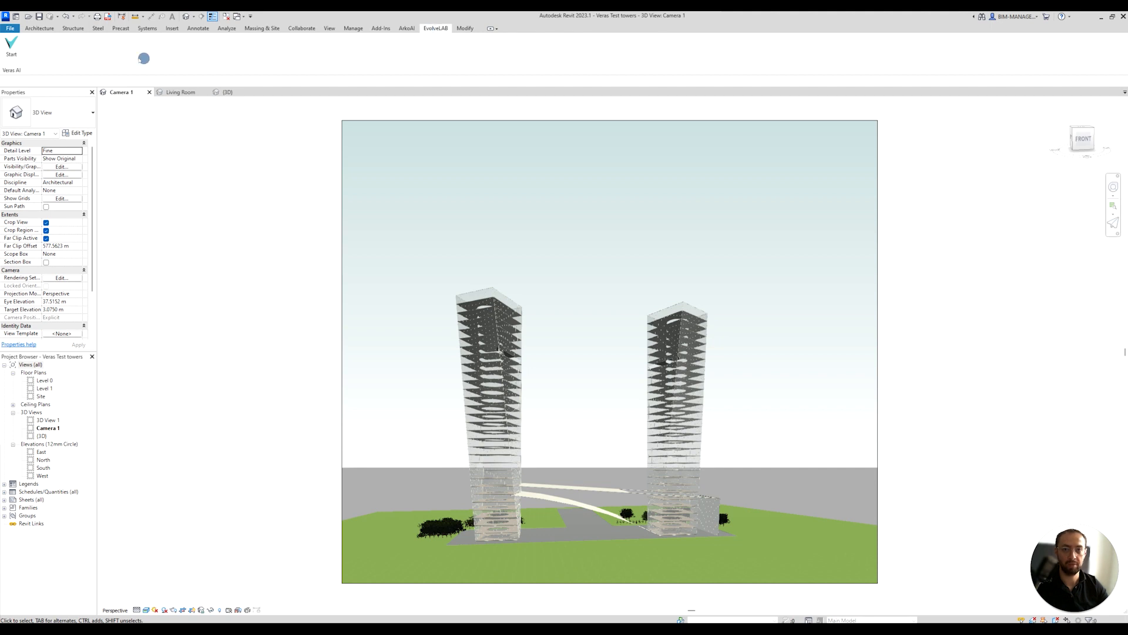
pyautogui.click(12, 46)
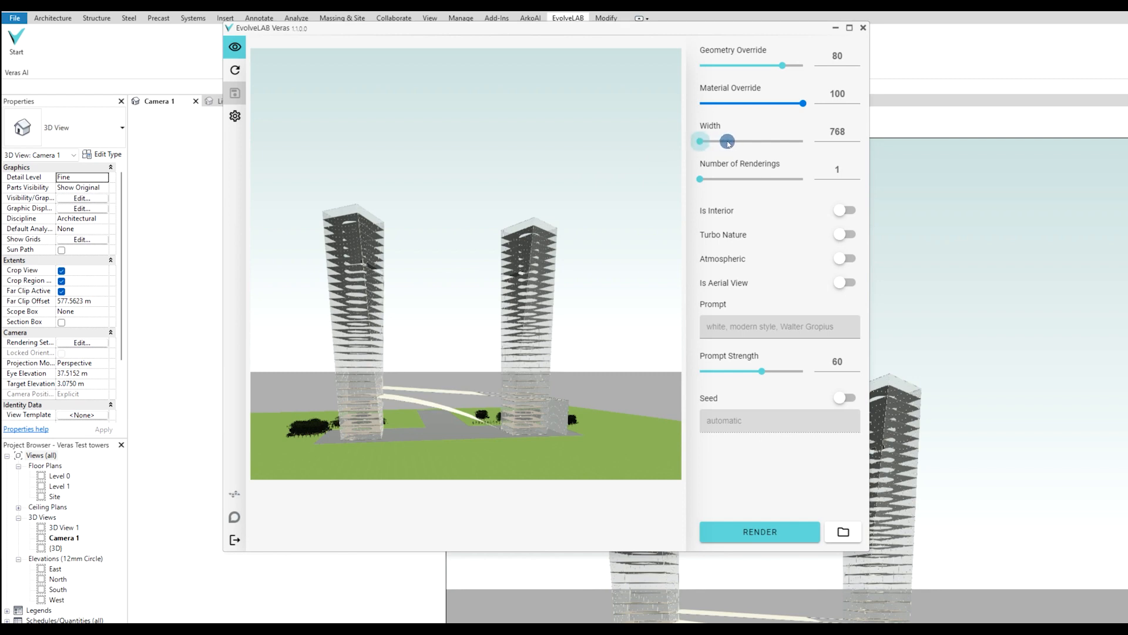
# Set the render width to 832 and lower geometry override to about 45
pyautogui.moveTo(733, 141); pyautogui.dragTo(721, 143)
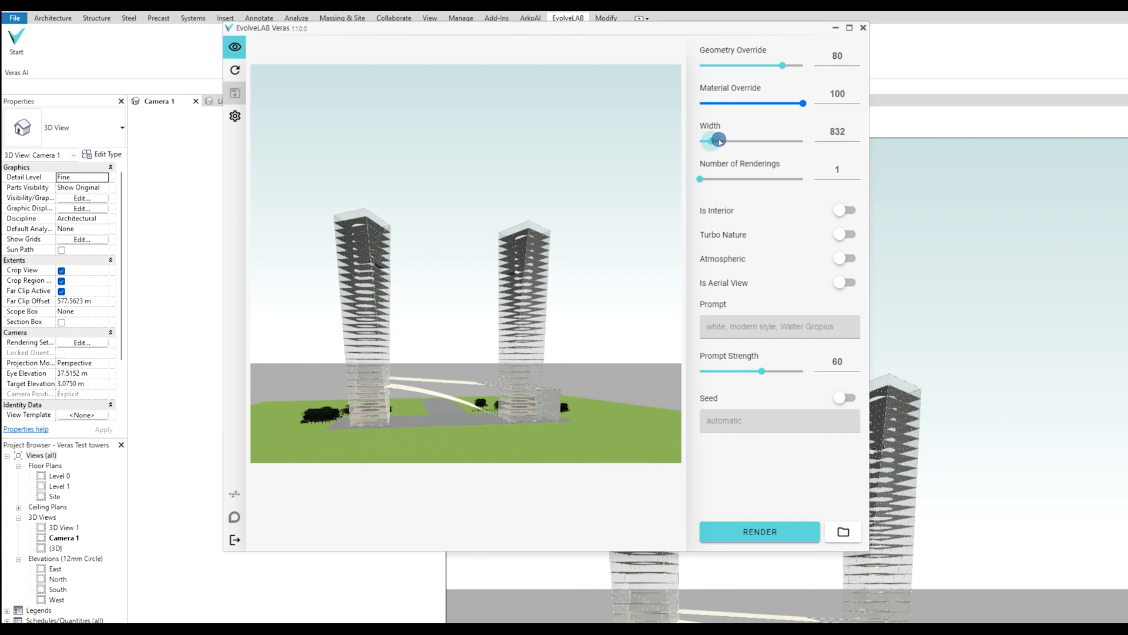
pyautogui.moveTo(719, 141); pyautogui.dragTo(707, 143)
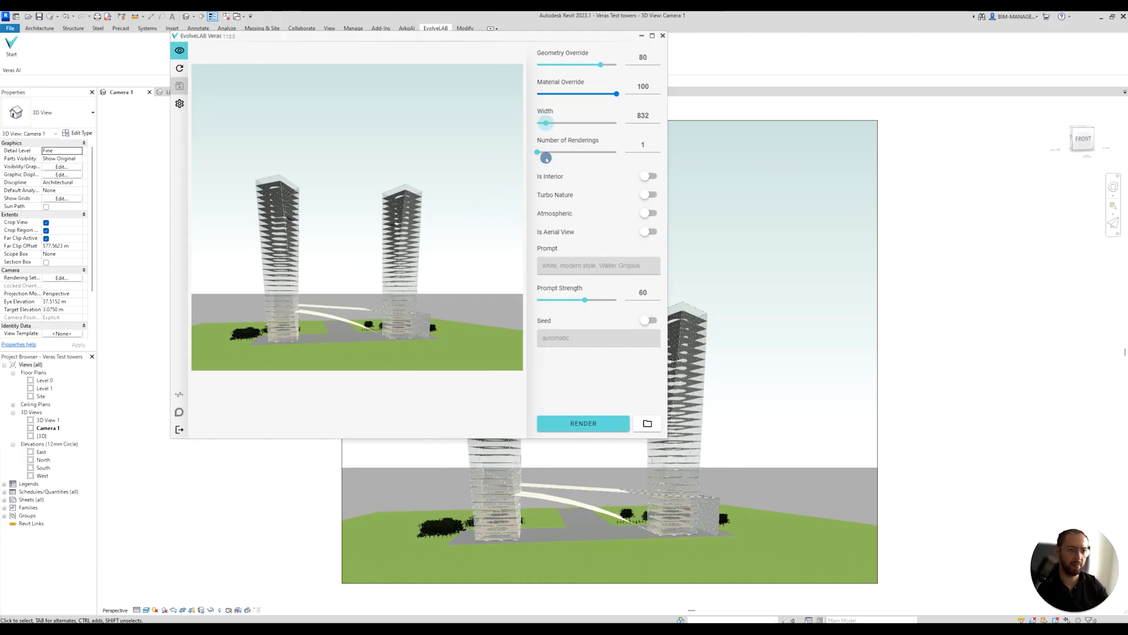
pyautogui.moveTo(549, 155); pyautogui.dragTo(554, 153)
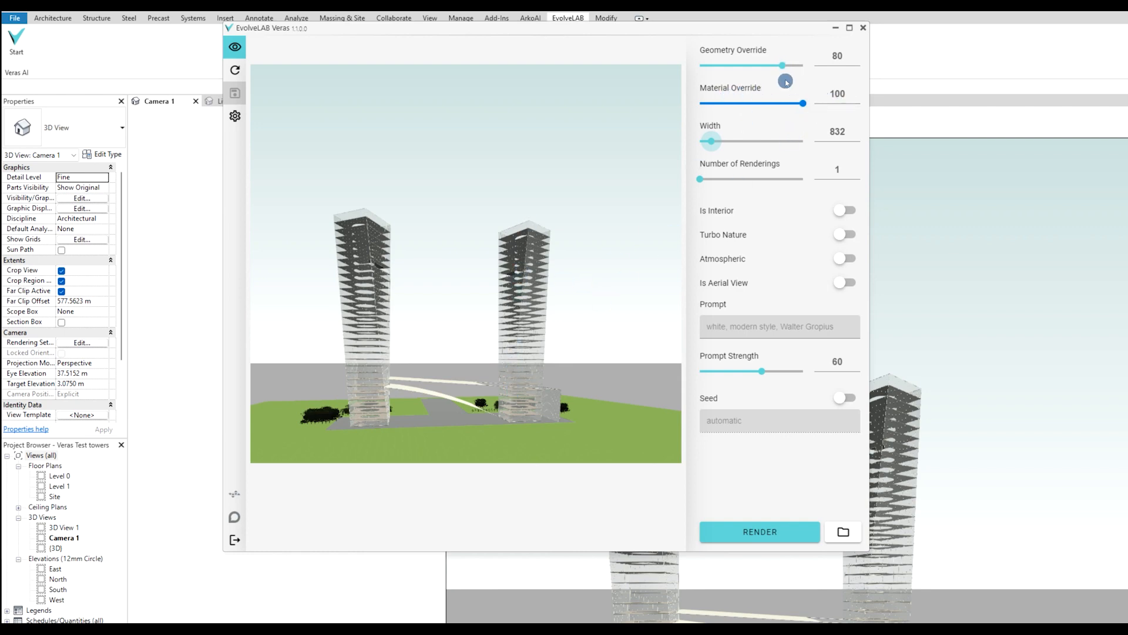
pyautogui.moveTo(786, 67); pyautogui.dragTo(748, 67)
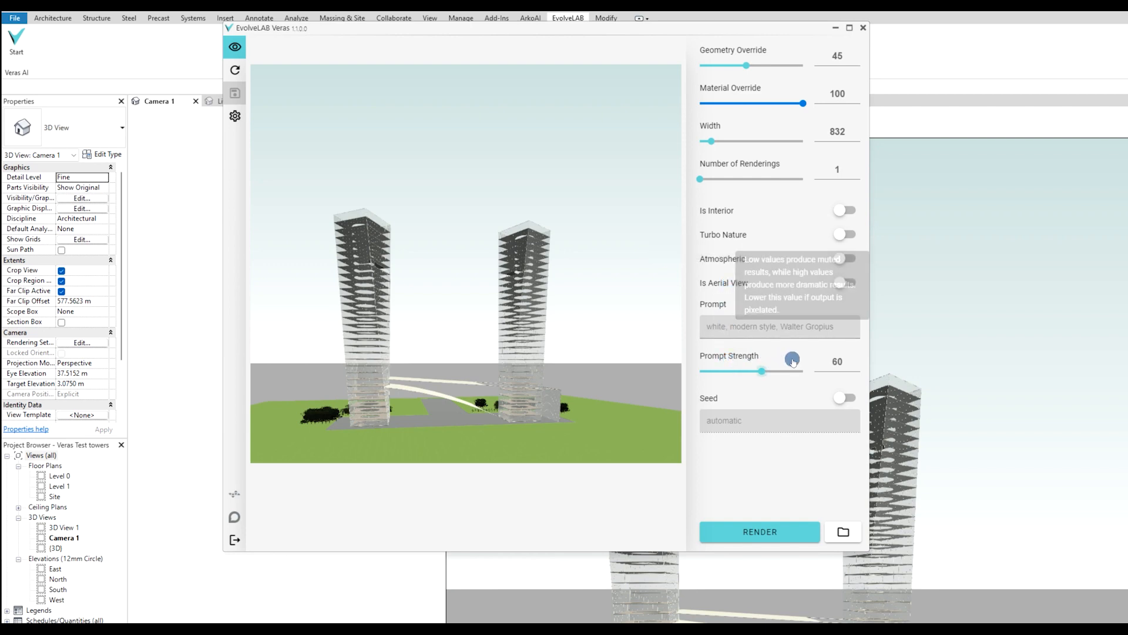
pyautogui.moveTo(729, 356)
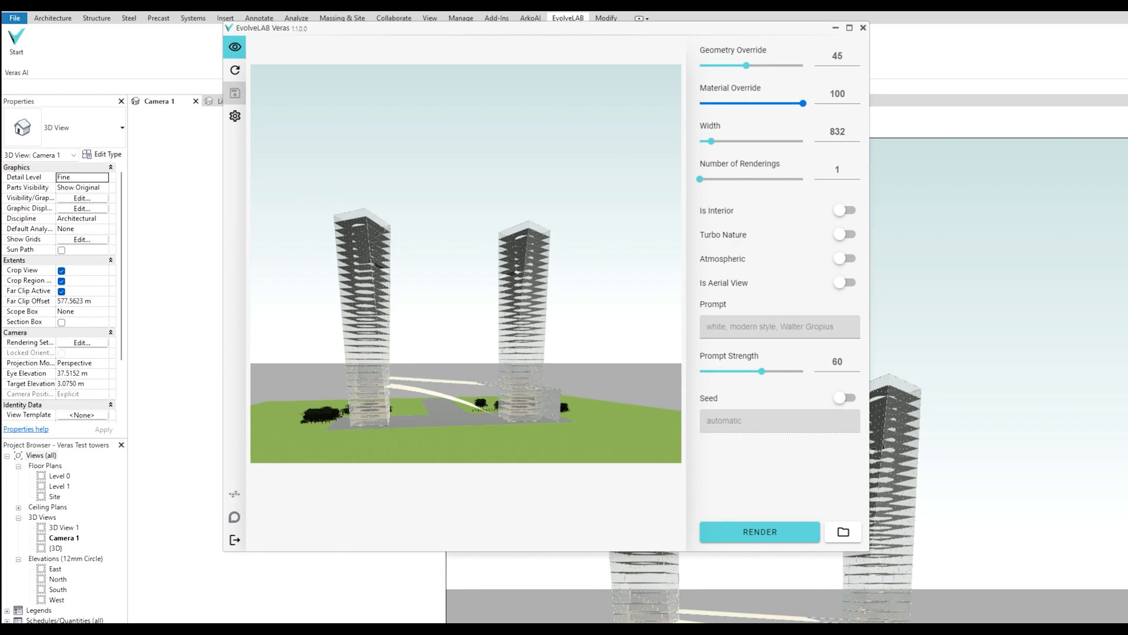
# Paste the Dubai towers prompt, remove the Sunny/Afternoon background phrases ending on Sunset, and render
pyautogui.click(719, 362)
pyautogui.write('Dubai towers design, minimalist concept, urban style, glass walls, metal accents, surrounded by the cityscape, round edges, high-quality image, Sunny background, Afternoon background')
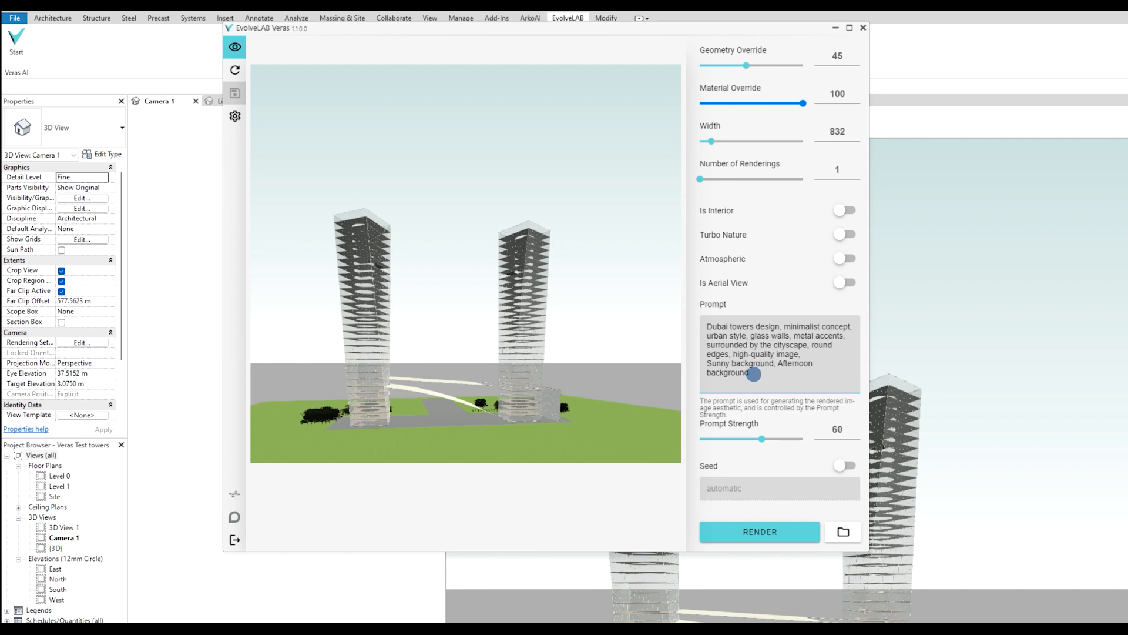
pyautogui.moveTo(751, 372); pyautogui.dragTo(710, 364)
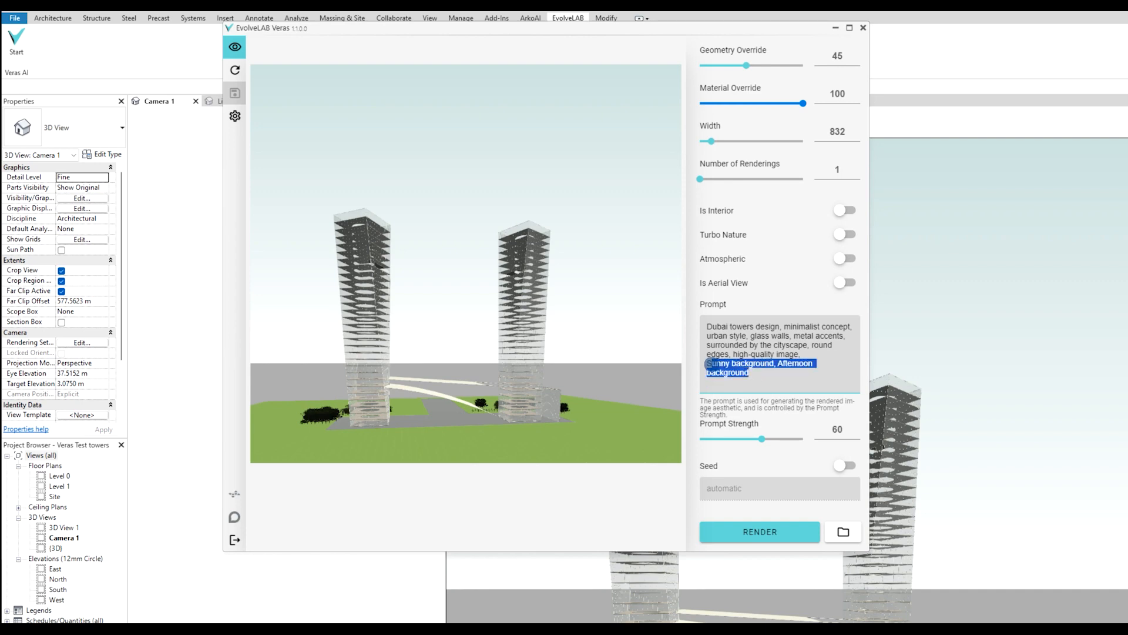
pyautogui.press('BackSpace')
pyautogui.write('Sunset')
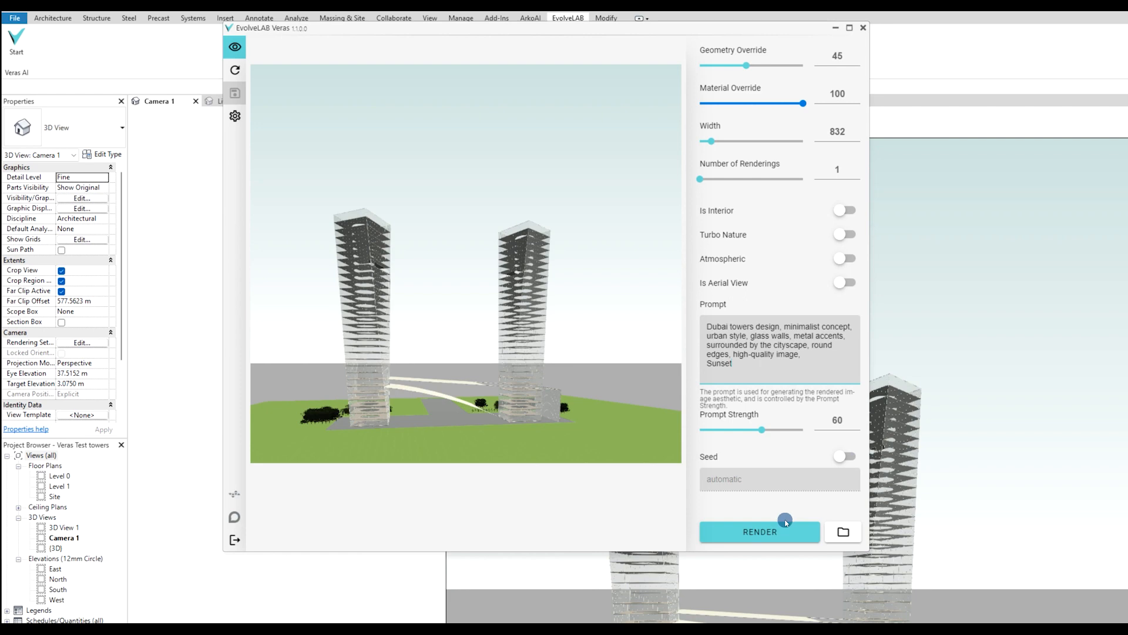
pyautogui.click(784, 527)
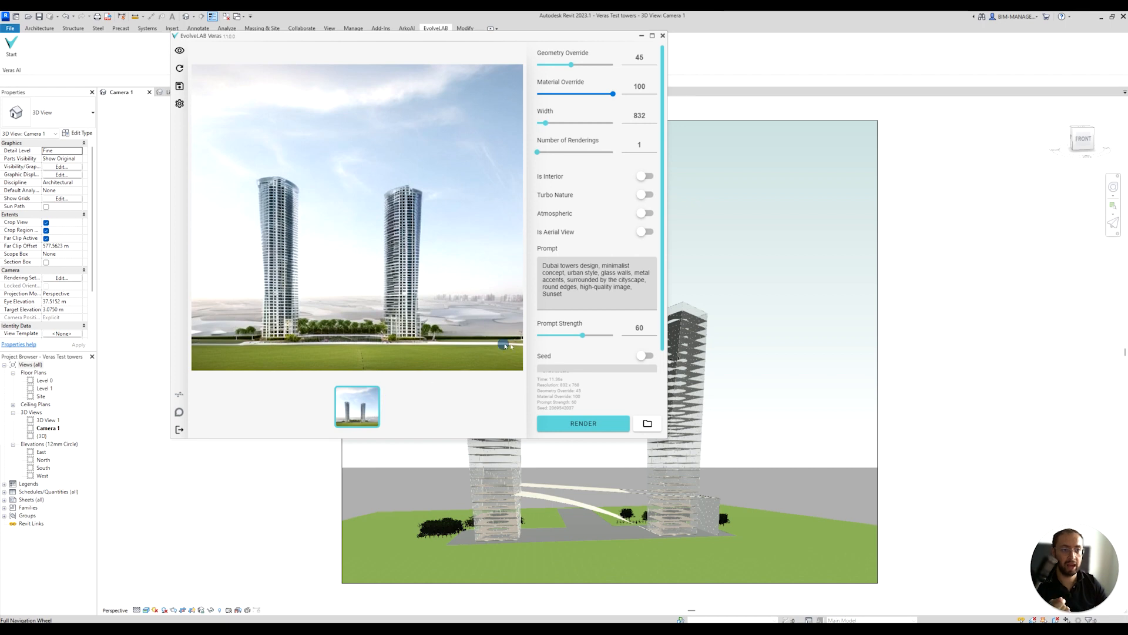
# Render a second sunset variation of the two towers
pyautogui.click(579, 423)
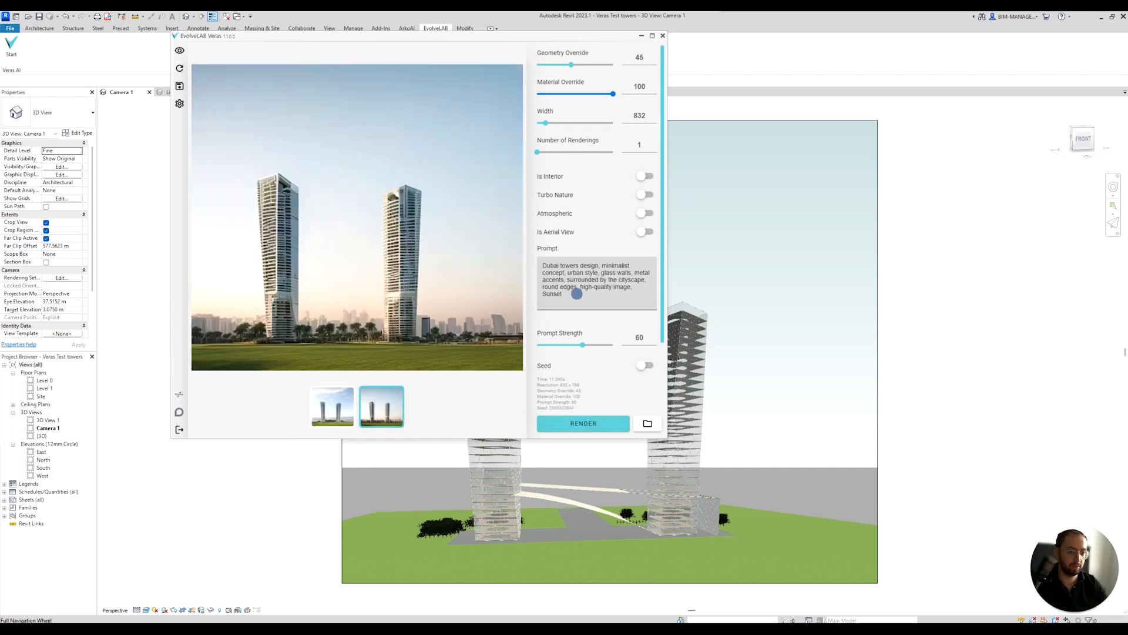
# Add ', seaside, miami background' to the prompt, set geometry override 62 and strength 70, and render
pyautogui.click(577, 294)
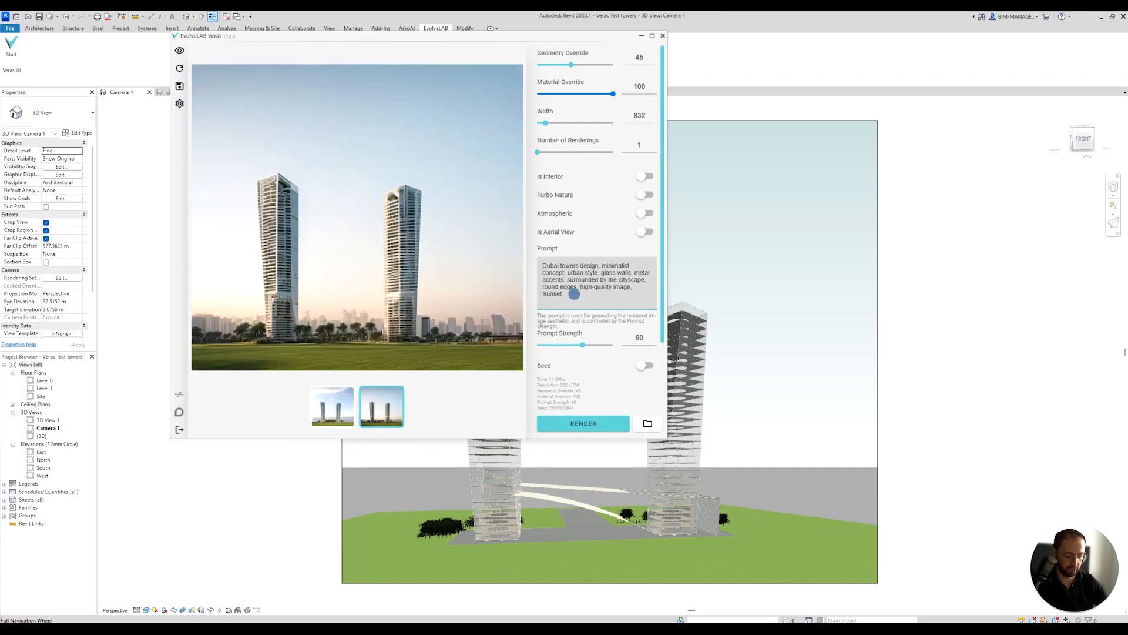
pyautogui.write(', seaside')
pyautogui.write(', miami background')
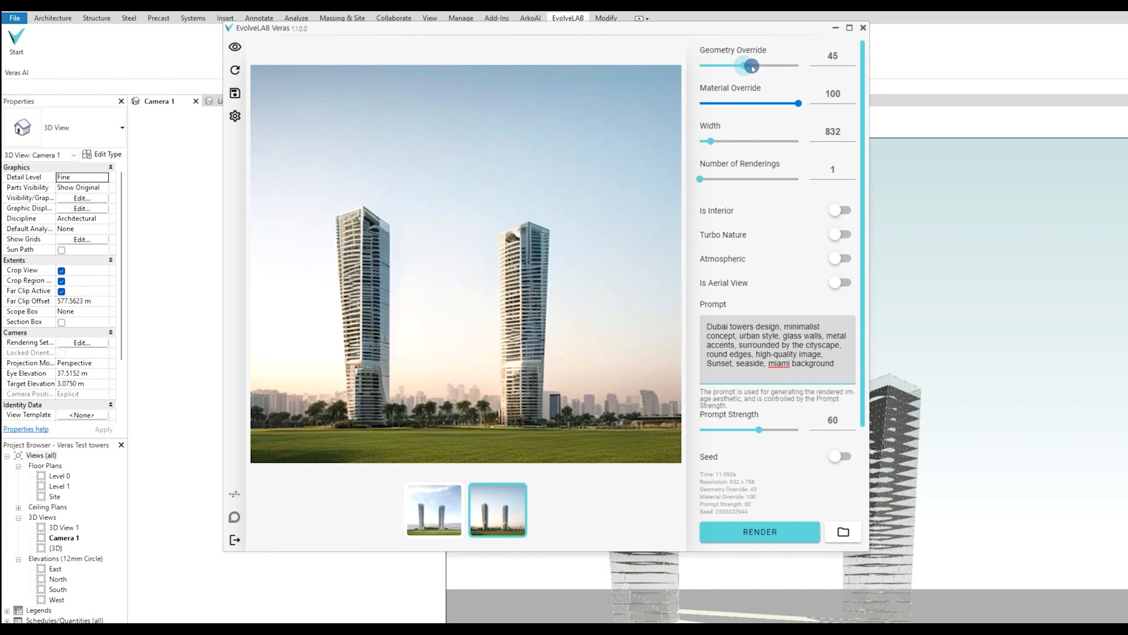
pyautogui.moveTo(750, 68); pyautogui.dragTo(767, 67)
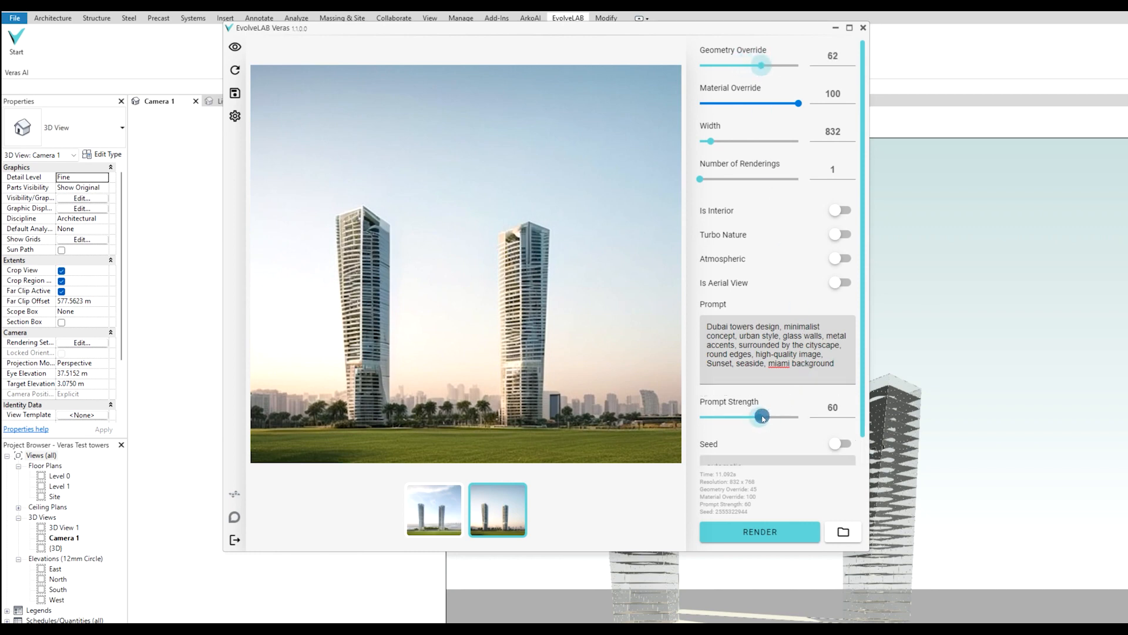
pyautogui.moveTo(764, 417); pyautogui.dragTo(775, 421)
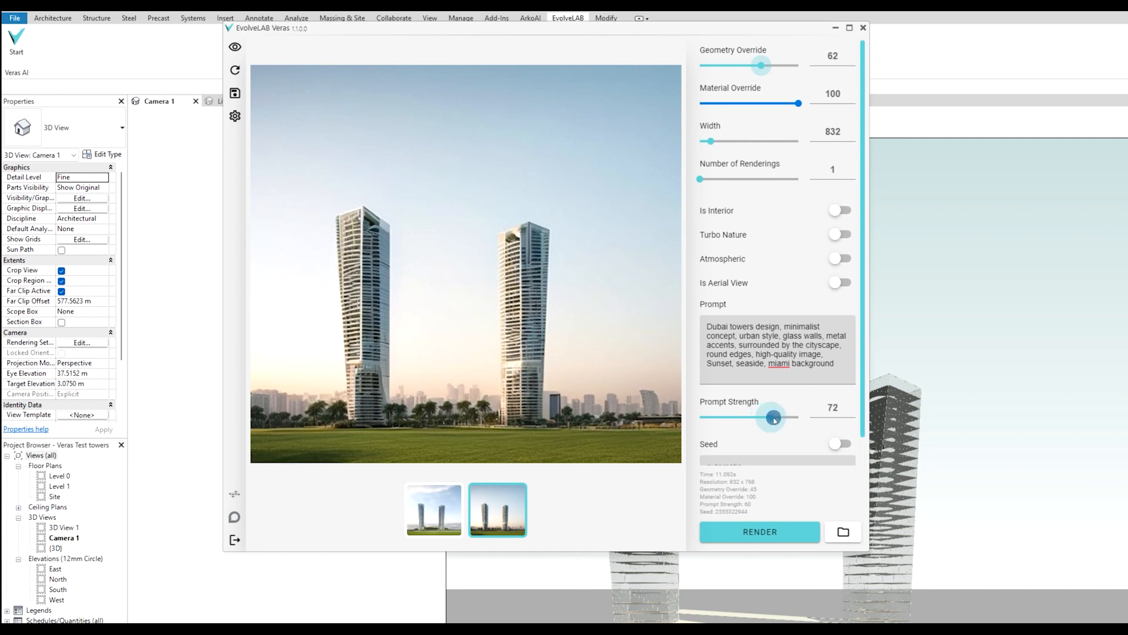
pyautogui.click(759, 531)
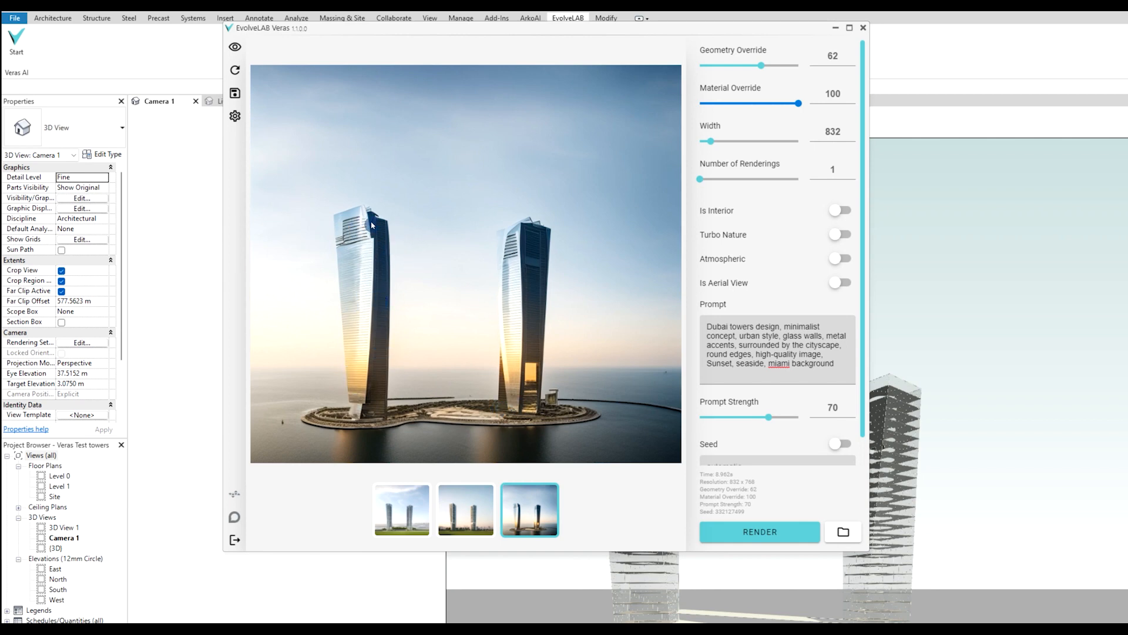
# Render a fourth island-towers variation with geometry override 22 and prompt strength 80
pyautogui.moveTo(762, 66); pyautogui.dragTo(722, 65)
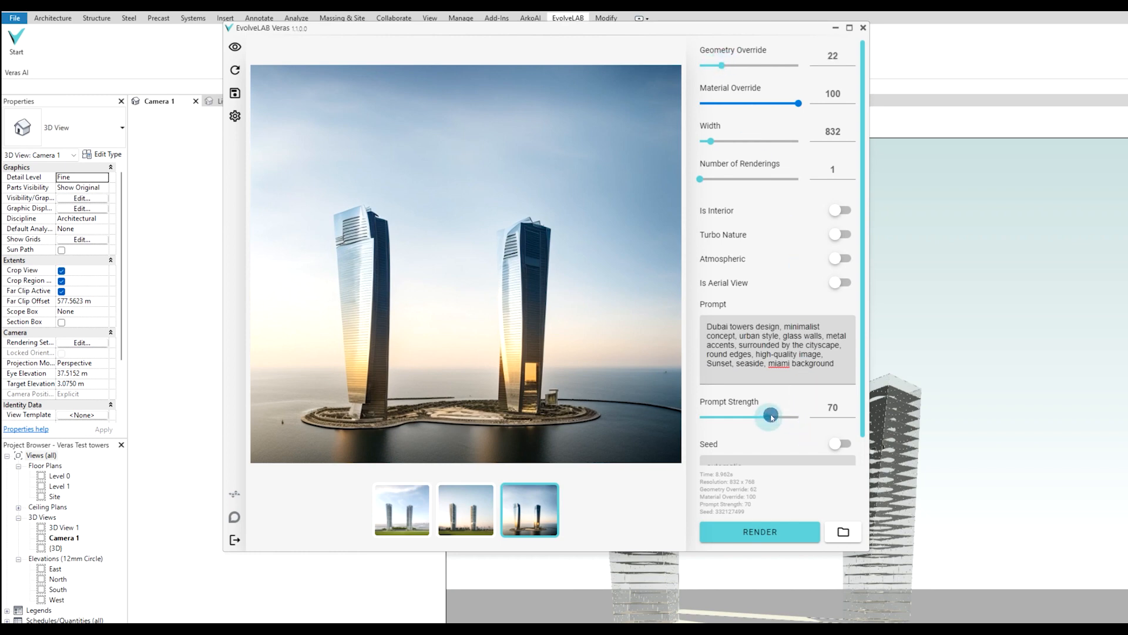
pyautogui.moveTo(769, 416); pyautogui.dragTo(778, 418)
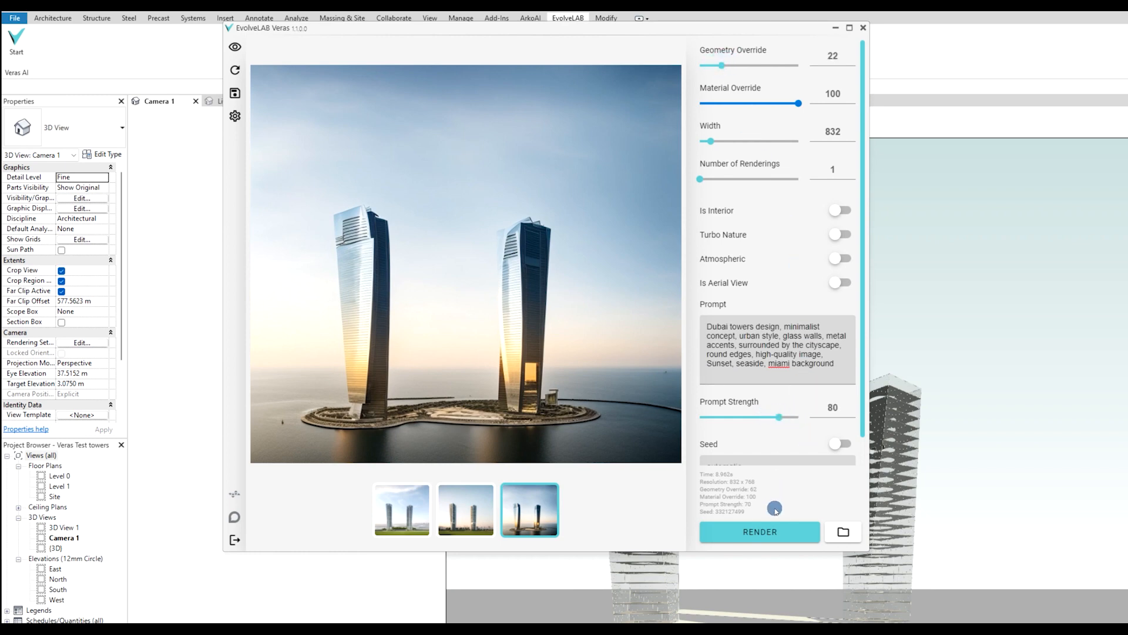
pyautogui.click(760, 532)
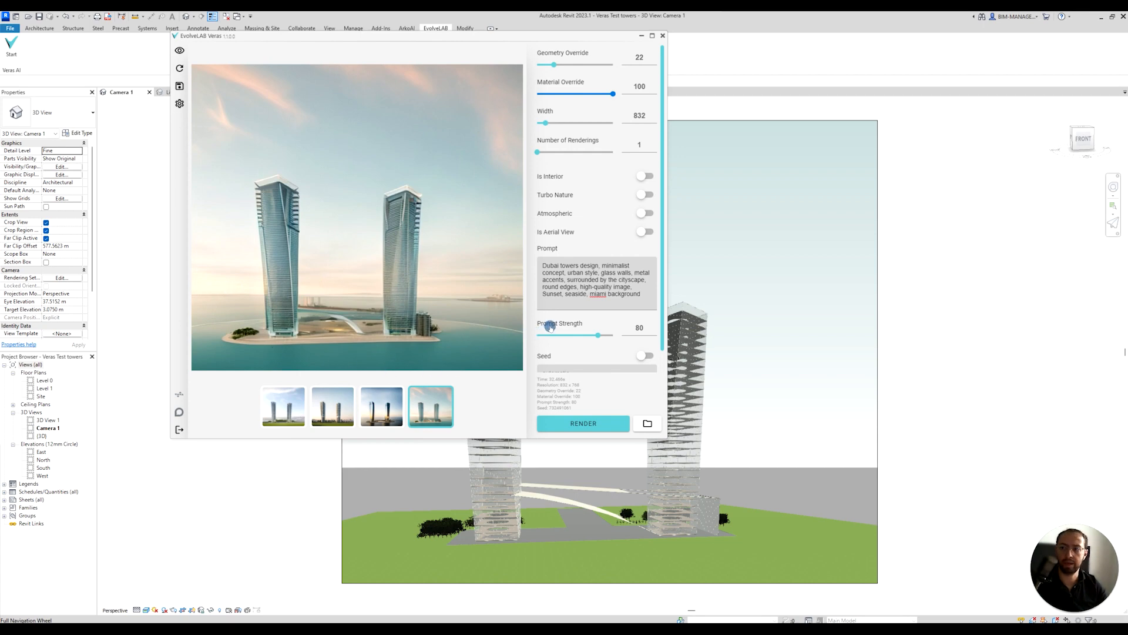
# Switch to Rhino's Veras, close the Revit Veras window, paste the Dubai towers prompt and render the curved building
pyautogui.hotkey('alt', 'Tab')
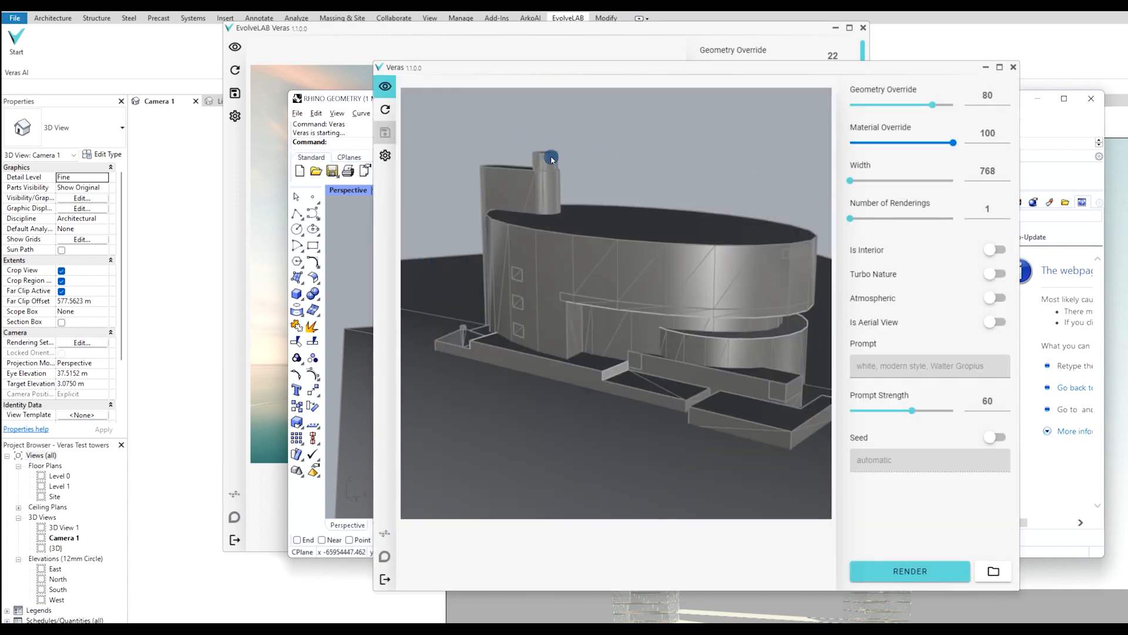
pyautogui.click(865, 29)
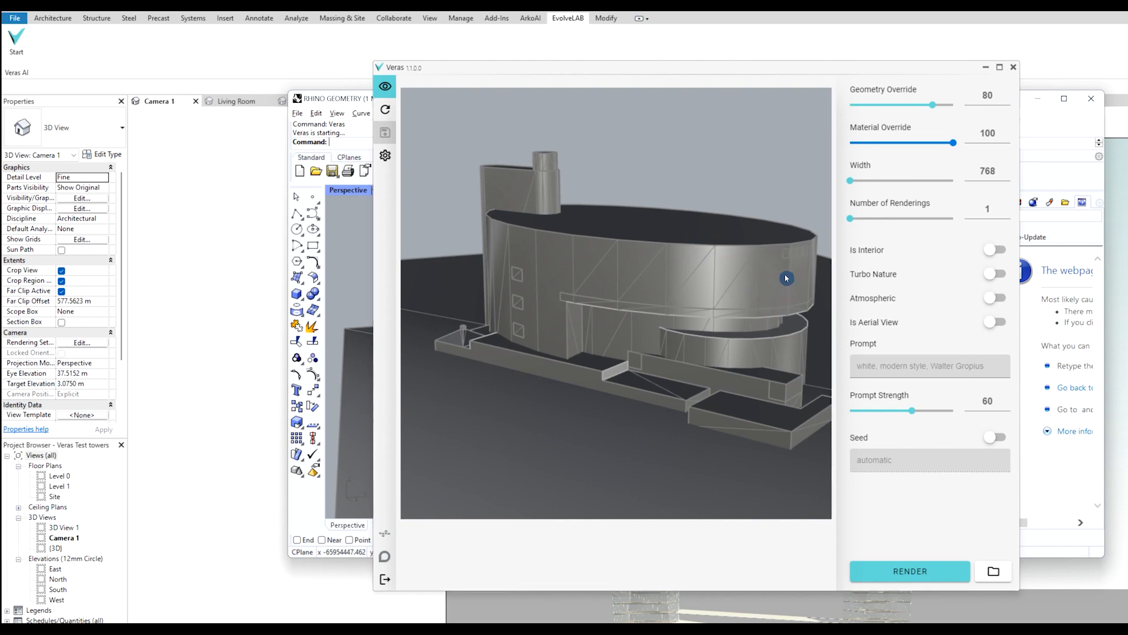
pyautogui.click(926, 367)
pyautogui.write('Dubai towers design, minimalist concept, urban style, glass walls, metal accents, surrounded by the cityscape, round edges, high-quality image, Sunny background, Afternoon background')
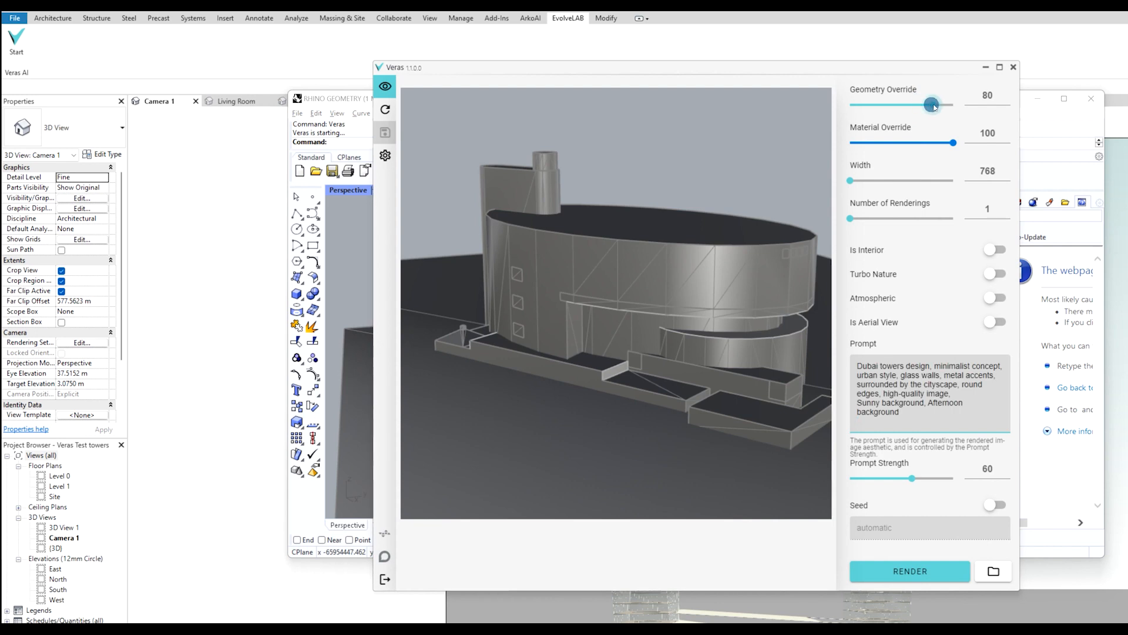
pyautogui.click(931, 570)
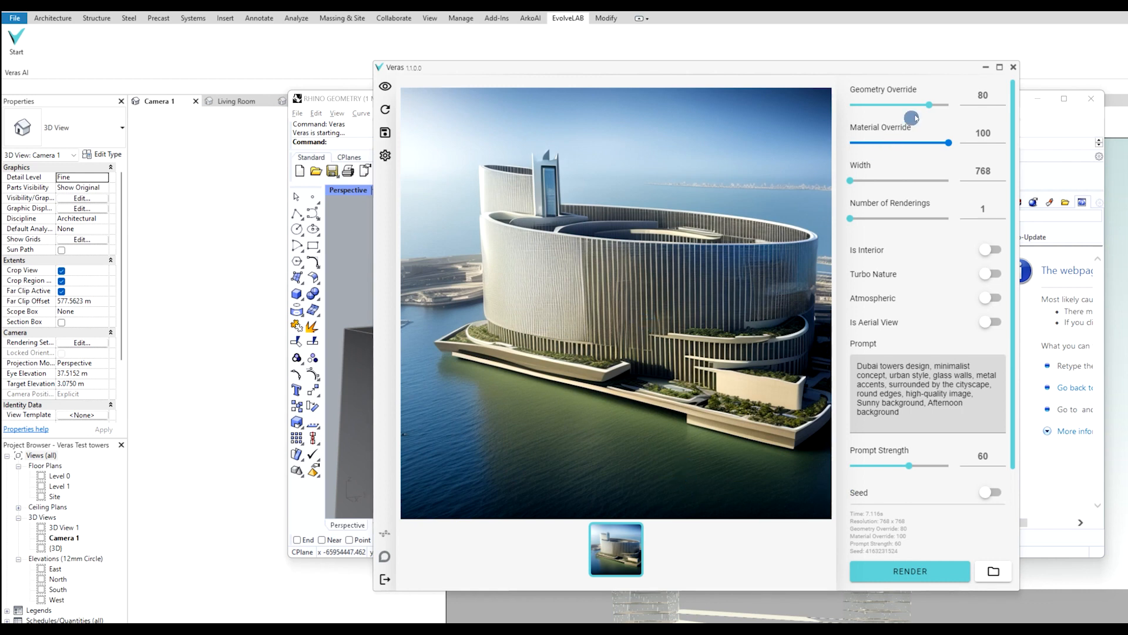
# Render a second curved-building variation at geometry override 45, moving the Veras window to compare with the Rhino model
pyautogui.moveTo(929, 105); pyautogui.dragTo(895, 105)
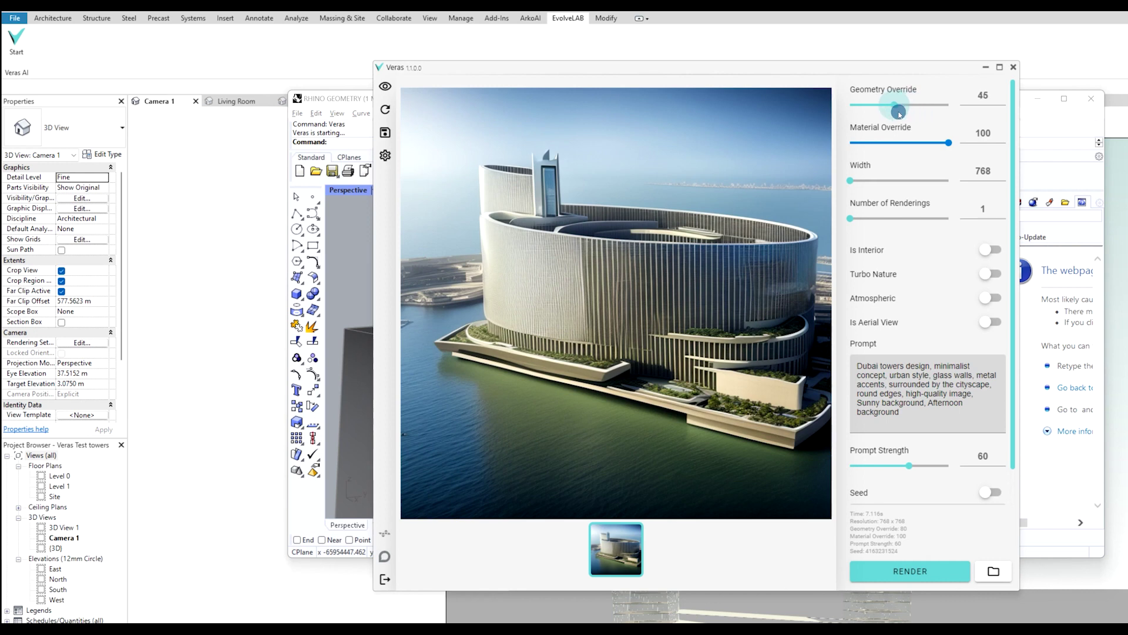
pyautogui.click(941, 576)
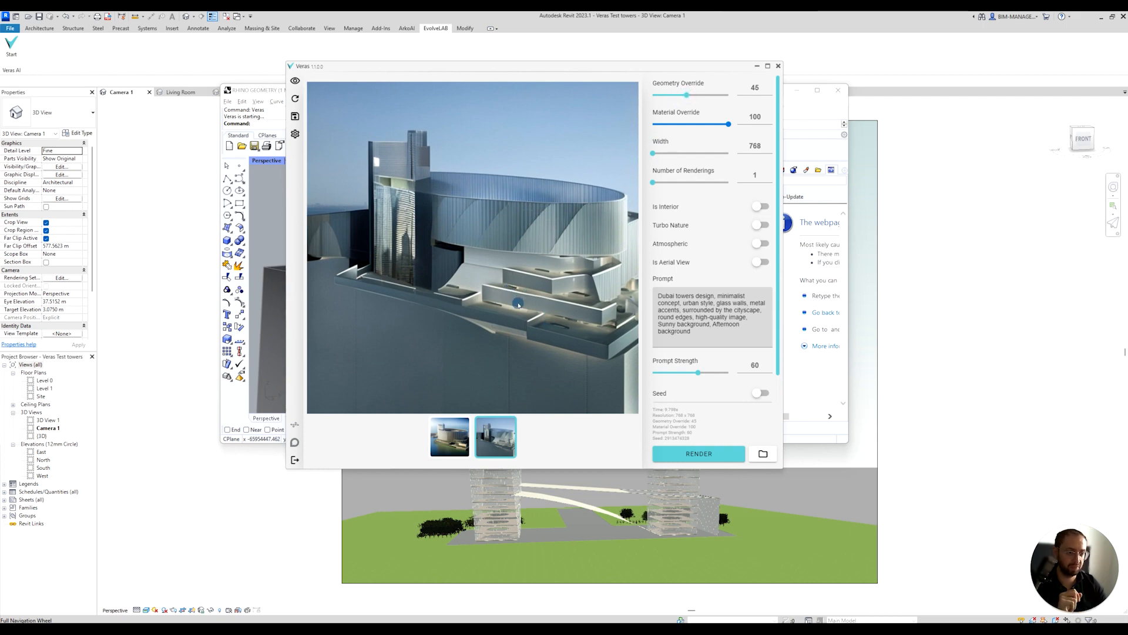
pyautogui.moveTo(546, 66)
pyautogui.mouseDown()
pyautogui.moveTo(922, 142)
pyautogui.moveTo(900, 104)
pyautogui.mouseUp()
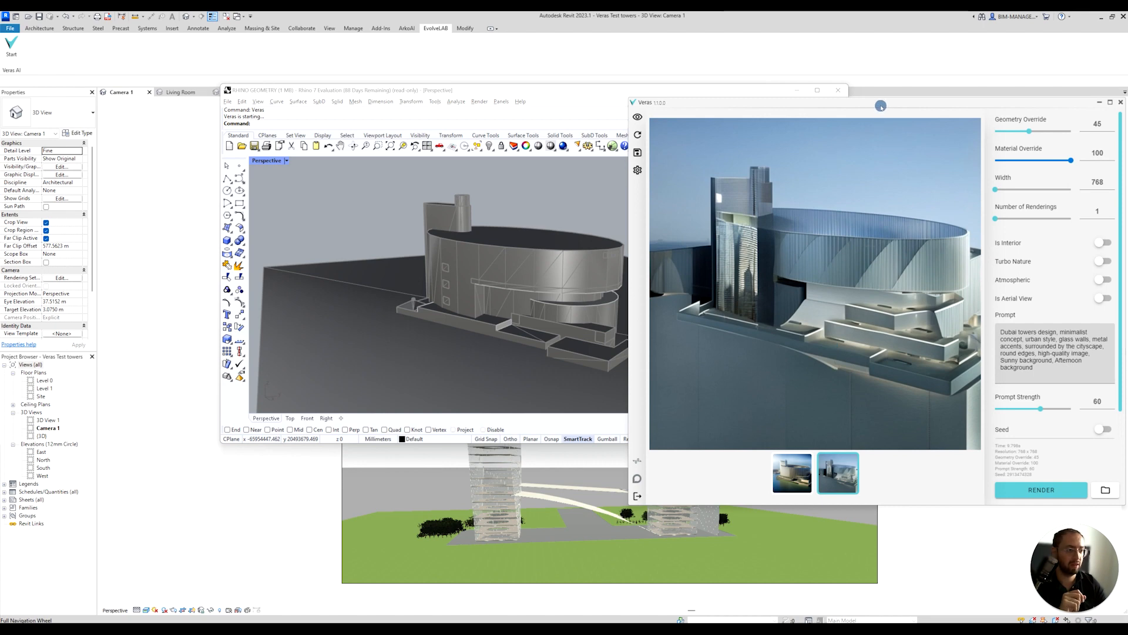
pyautogui.moveTo(880, 106); pyautogui.dragTo(539, 109)
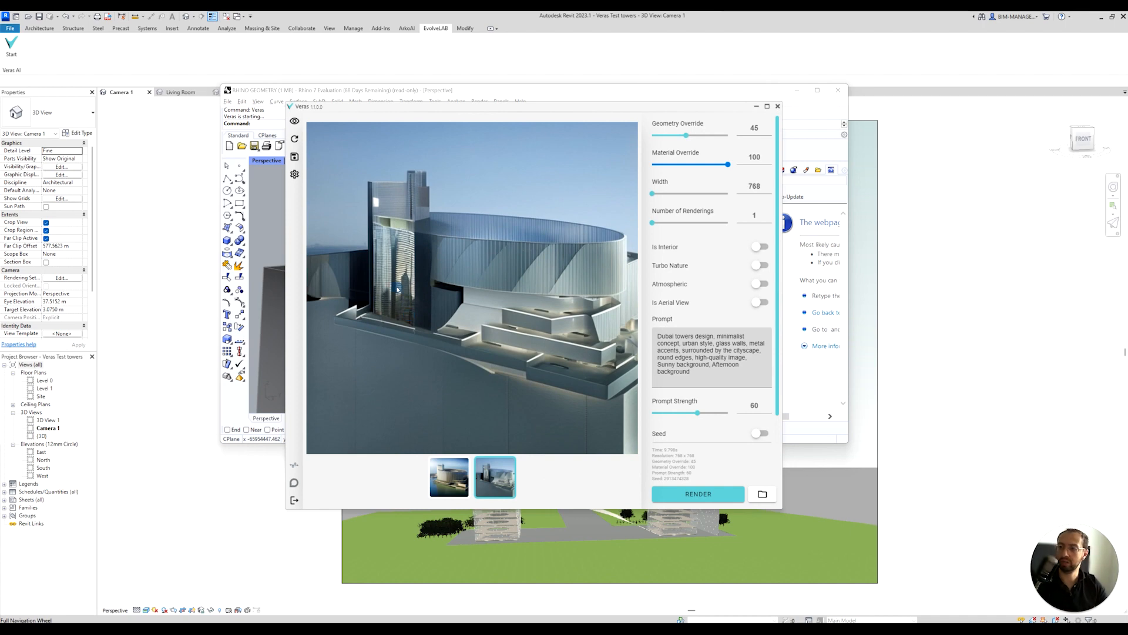
# Switch to the SketchUp twisting tower and launch Veras from Extensions > EvolveLAB Veras
pyautogui.hotkey('alt', 'Tab')
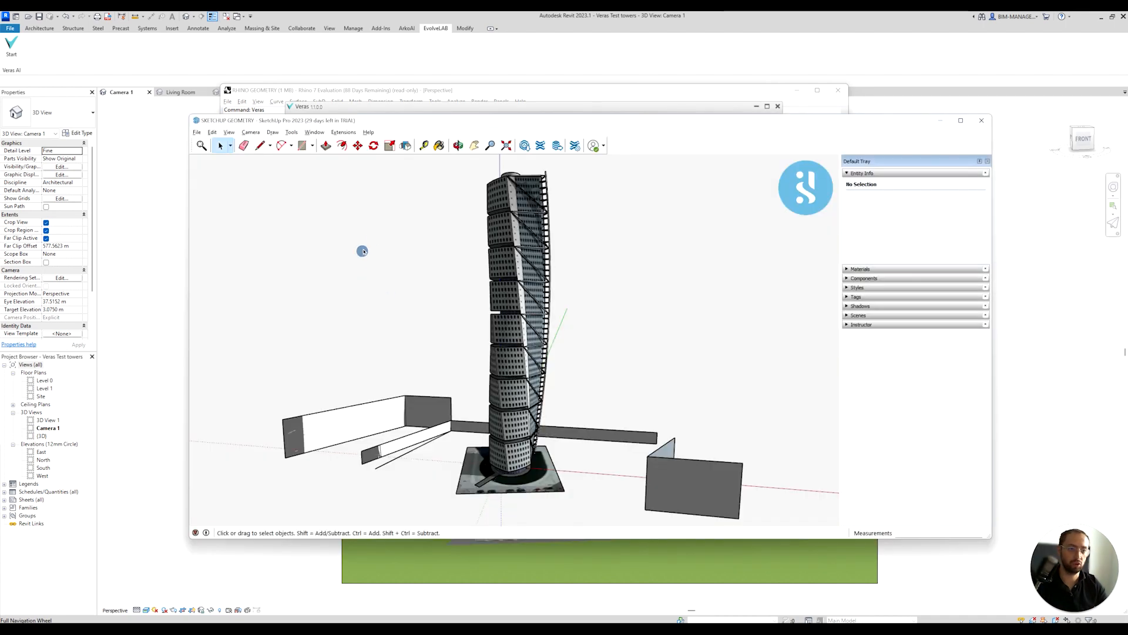
pyautogui.click(334, 131)
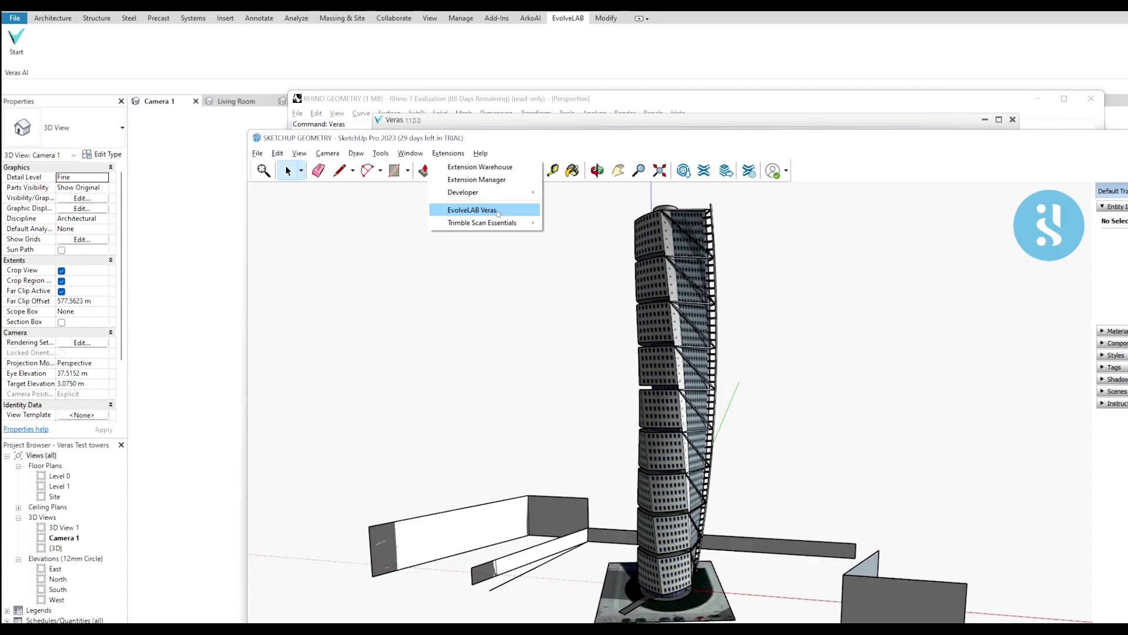
pyautogui.click(472, 211)
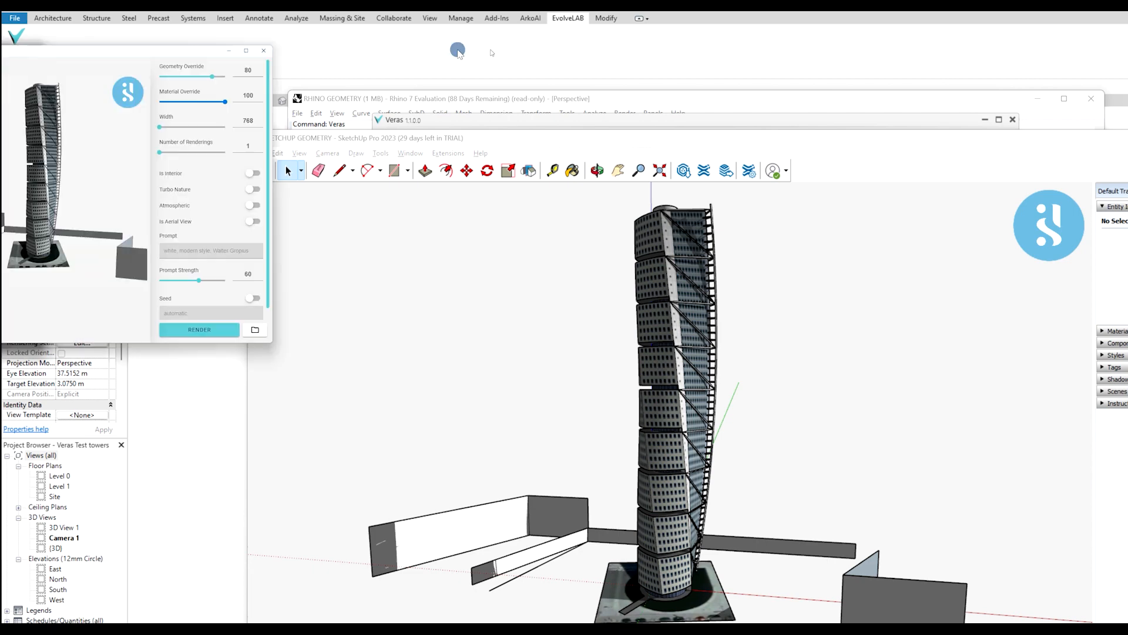
pyautogui.moveTo(176, 44); pyautogui.dragTo(661, 104)
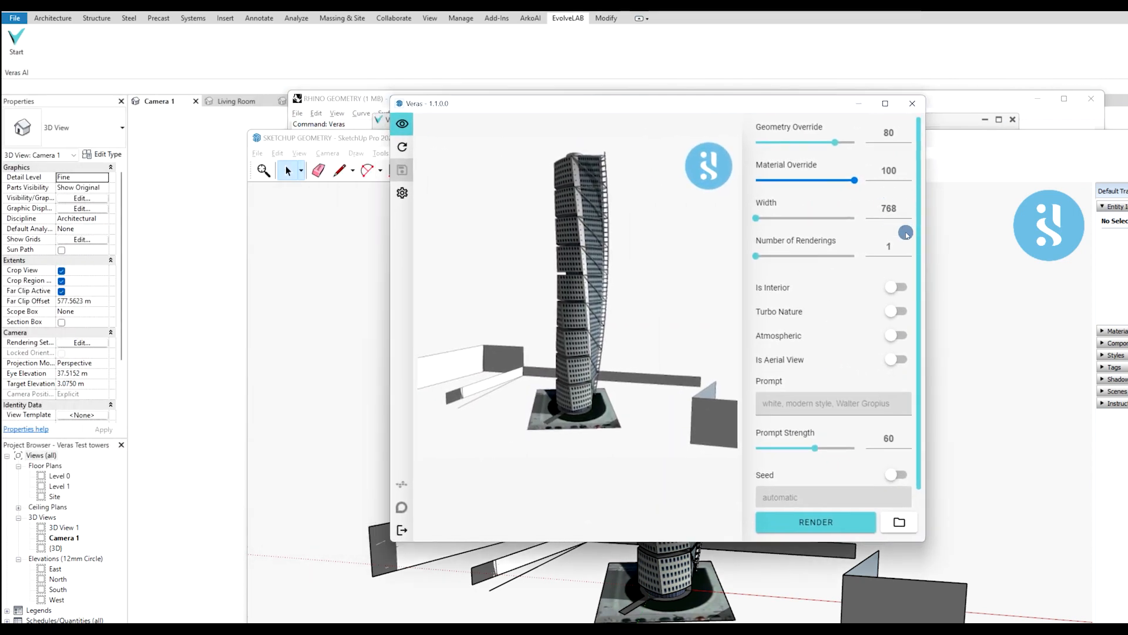
# Paste the Dubai towers prompt and render two glass-tower concept images
pyautogui.click(852, 402)
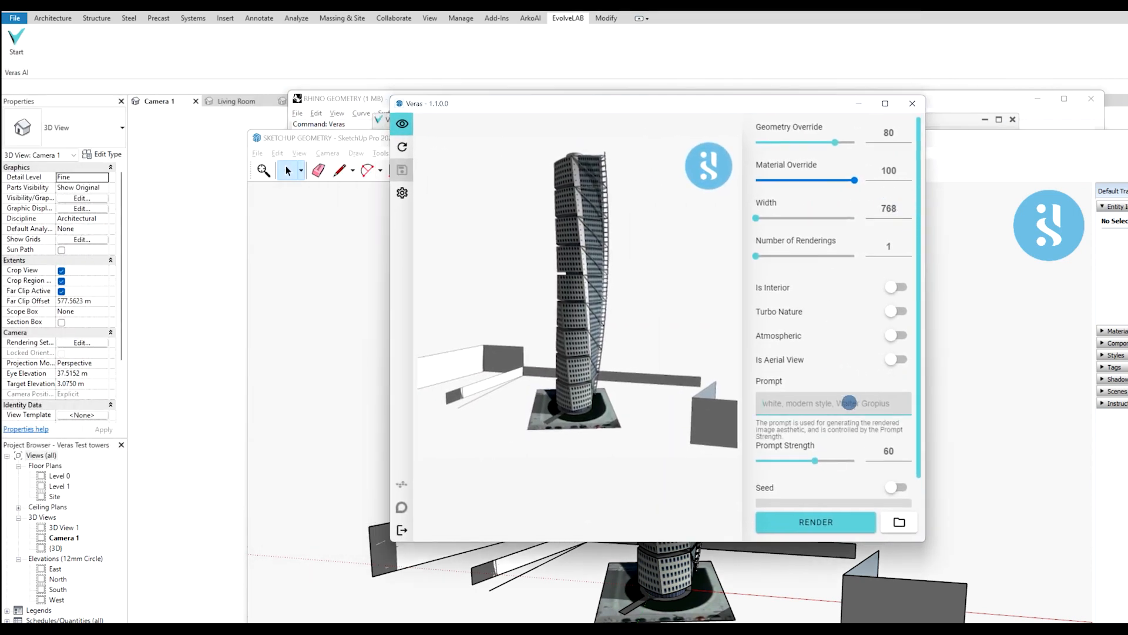
pyautogui.write('Dubai towers design, minimalist concept, urban style, glass walls, metal accents, surrounded by the cityscape, round edges, high-quality image, Sunny background, Afternoon background')
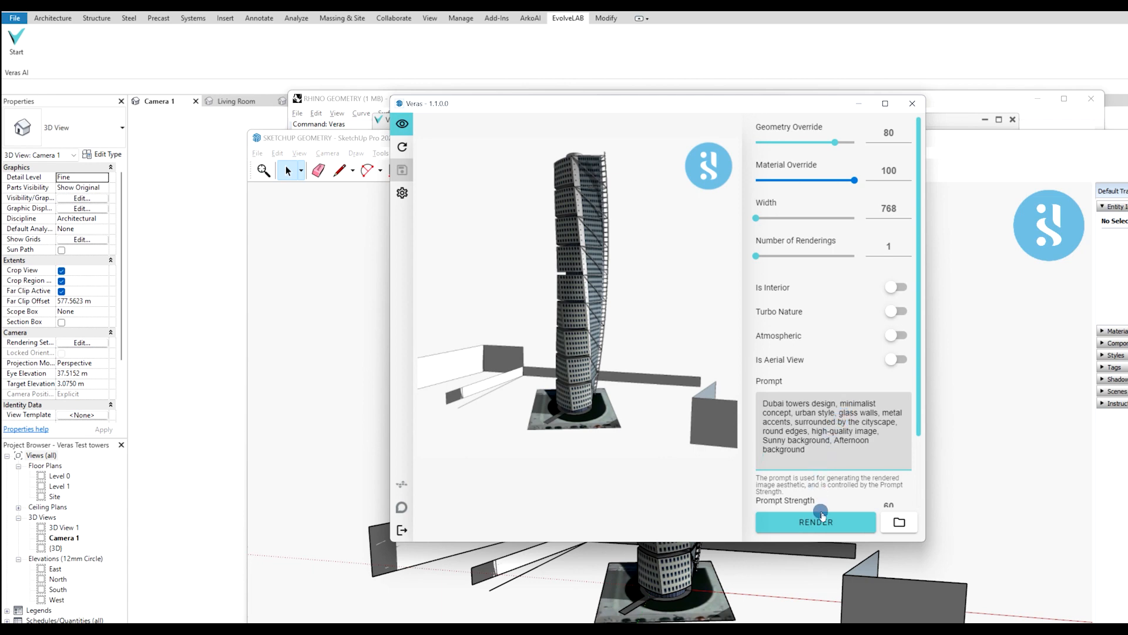
pyautogui.click(816, 521)
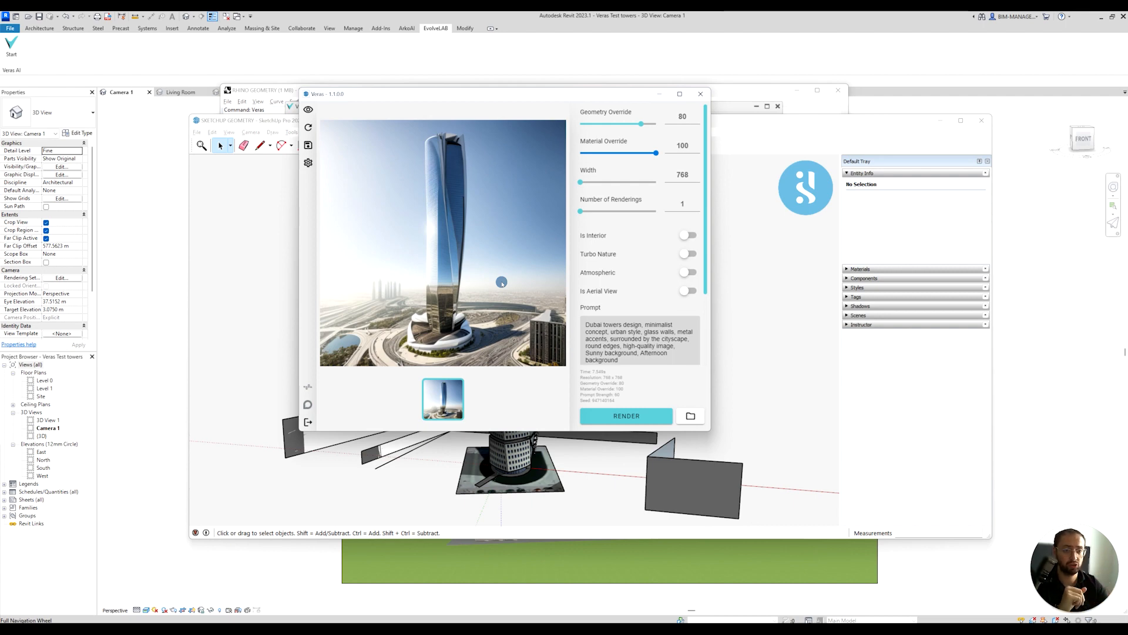
pyautogui.click(628, 415)
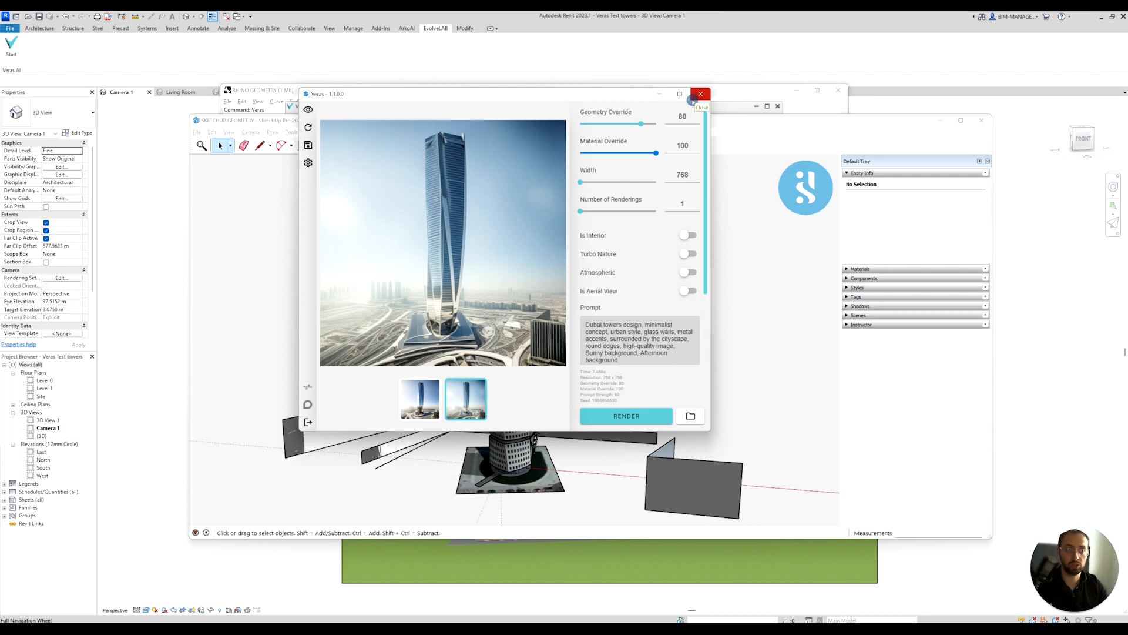
# Render a third twisting-tower concept at geometry override 95, setting the Veras window beside the model
pyautogui.moveTo(654, 123)
pyautogui.mouseDown()
pyautogui.moveTo(642, 122)
pyautogui.moveTo(663, 122)
pyautogui.mouseUp()
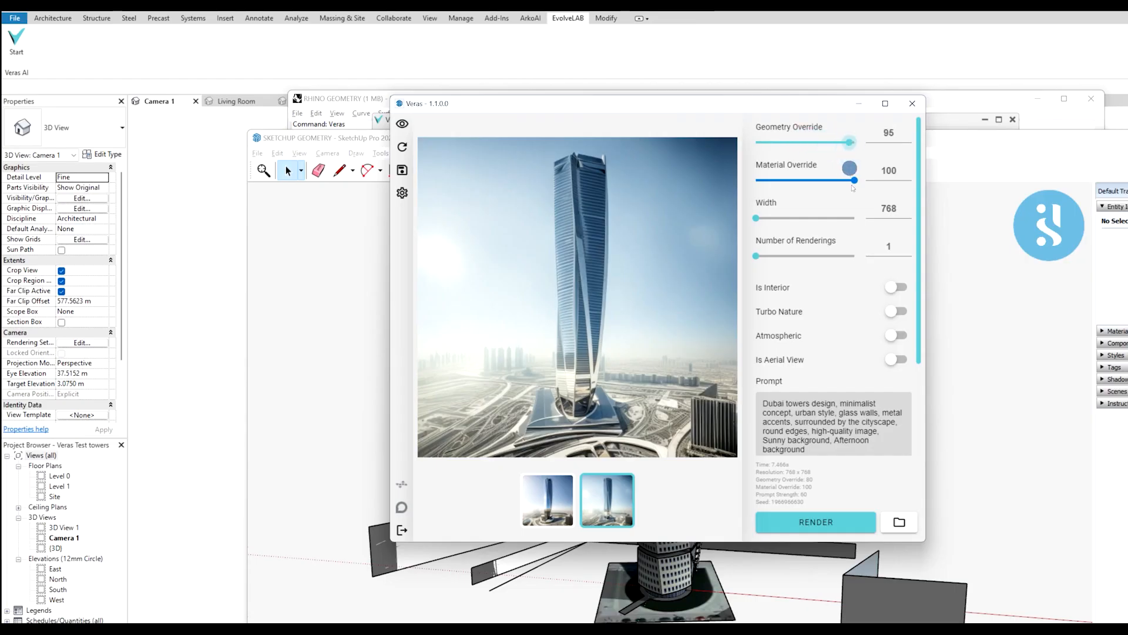
pyautogui.click(811, 522)
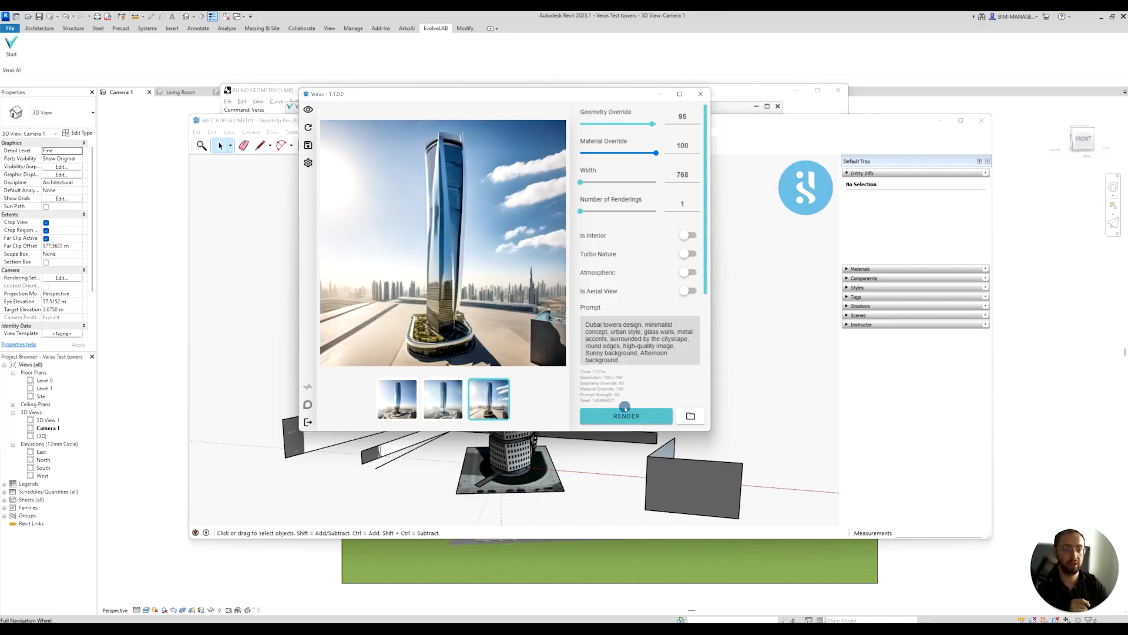
pyautogui.moveTo(565, 94); pyautogui.dragTo(914, 103)
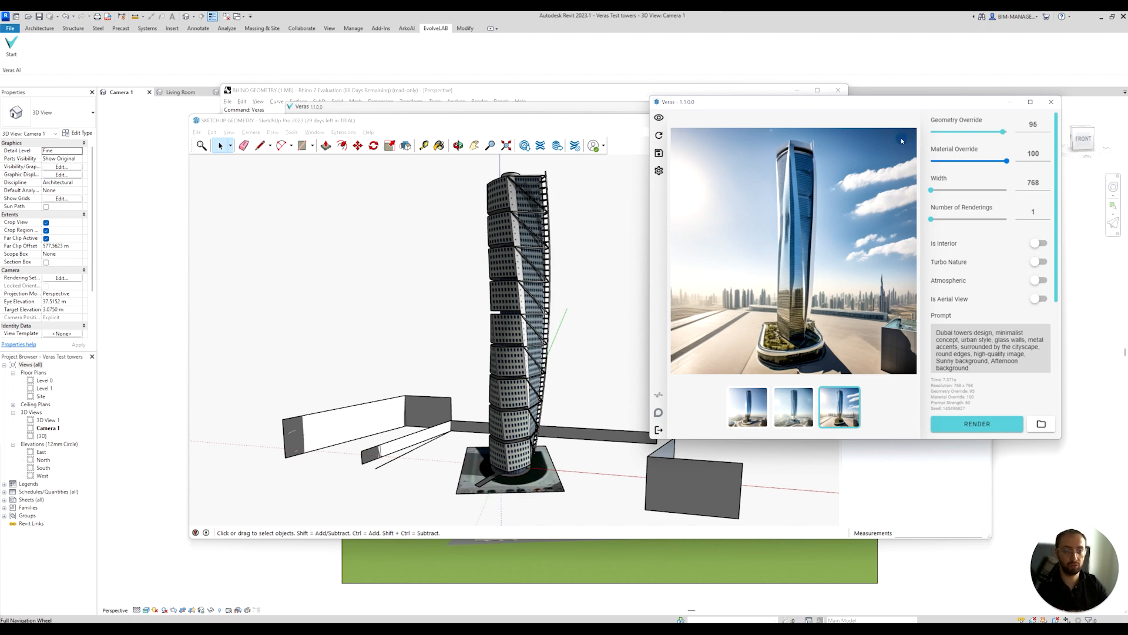
pyautogui.moveTo(896, 104); pyautogui.dragTo(846, 111)
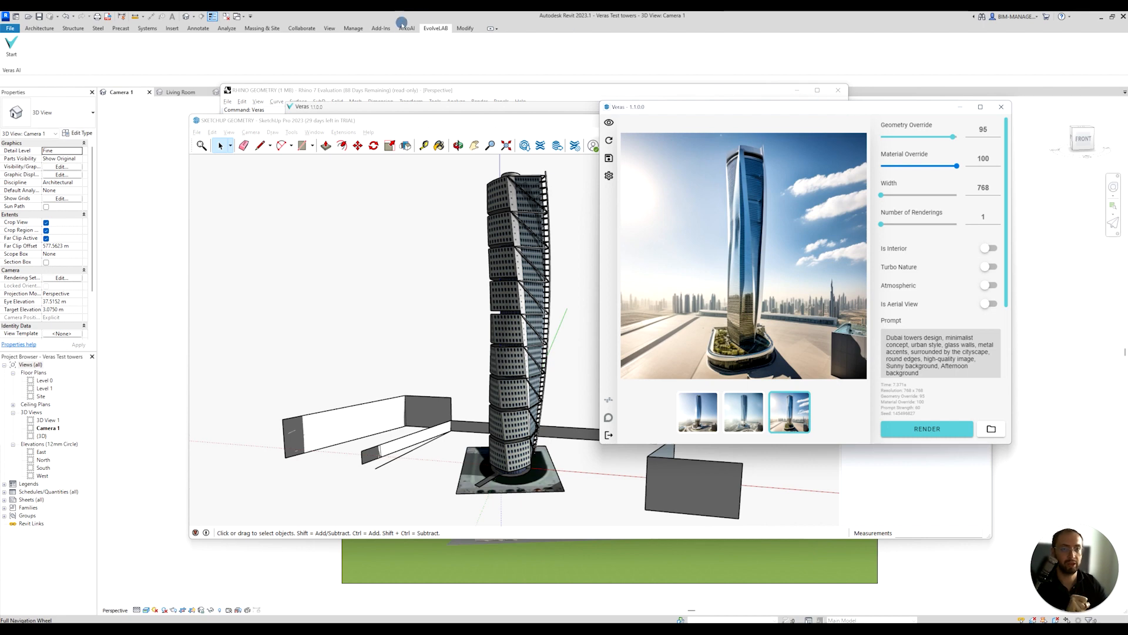
# Launch Veras from EvolveLAB on the Living Room view
pyautogui.click(406, 46)
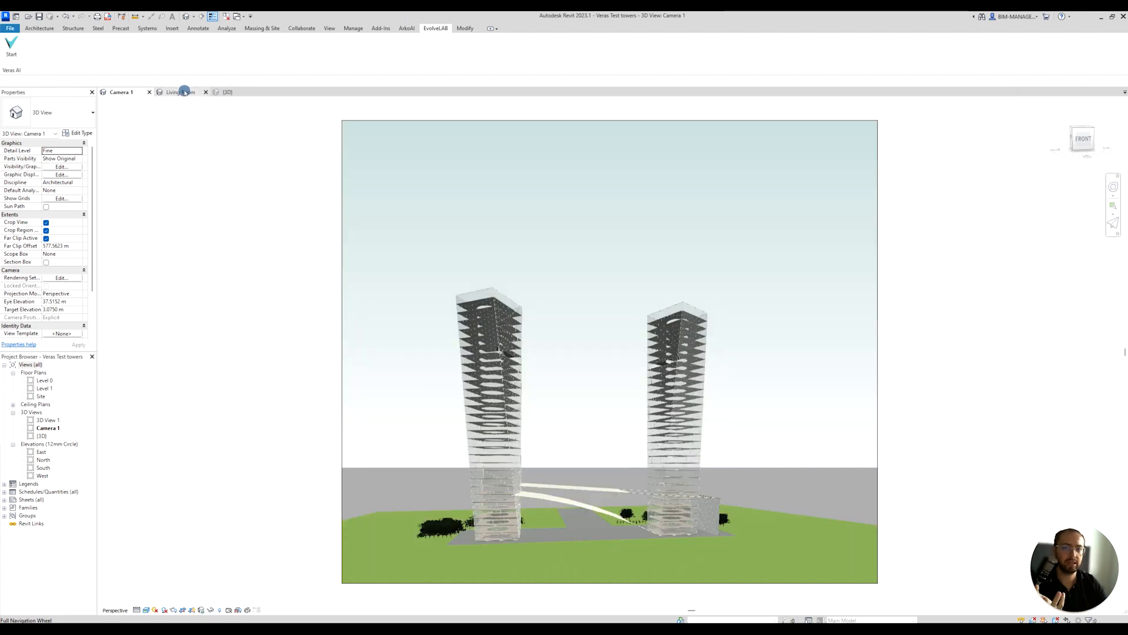
pyautogui.click(185, 92)
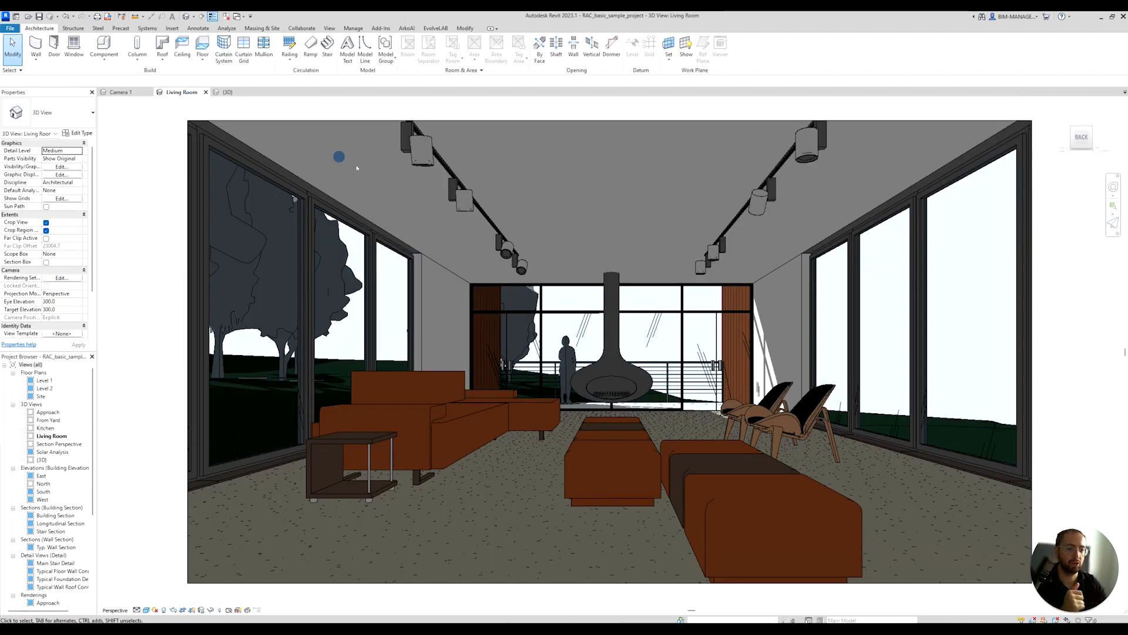
pyautogui.click(436, 29)
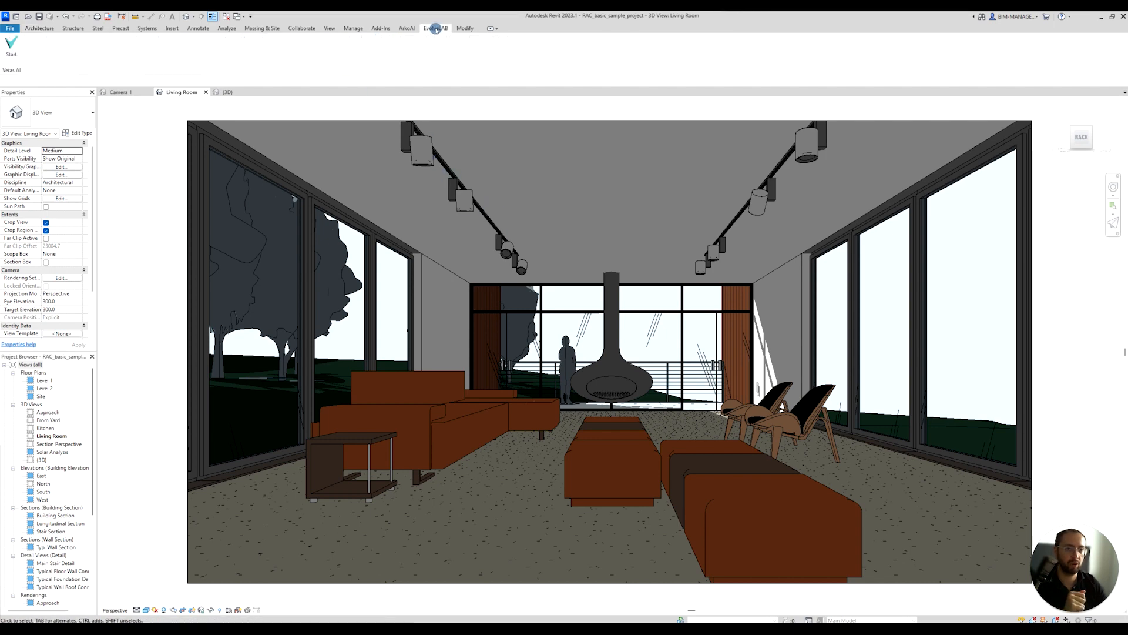
pyautogui.click(11, 47)
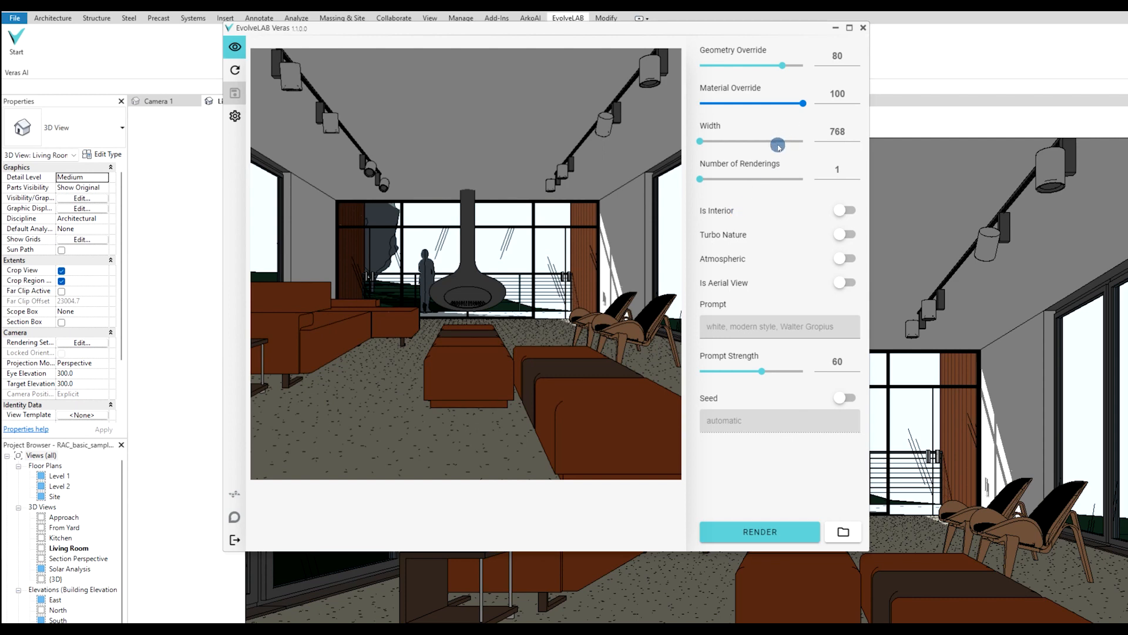
# Mark the render as Interior, set Width 1280 and enter the sea-view modern interior prompt
pyautogui.click(840, 211)
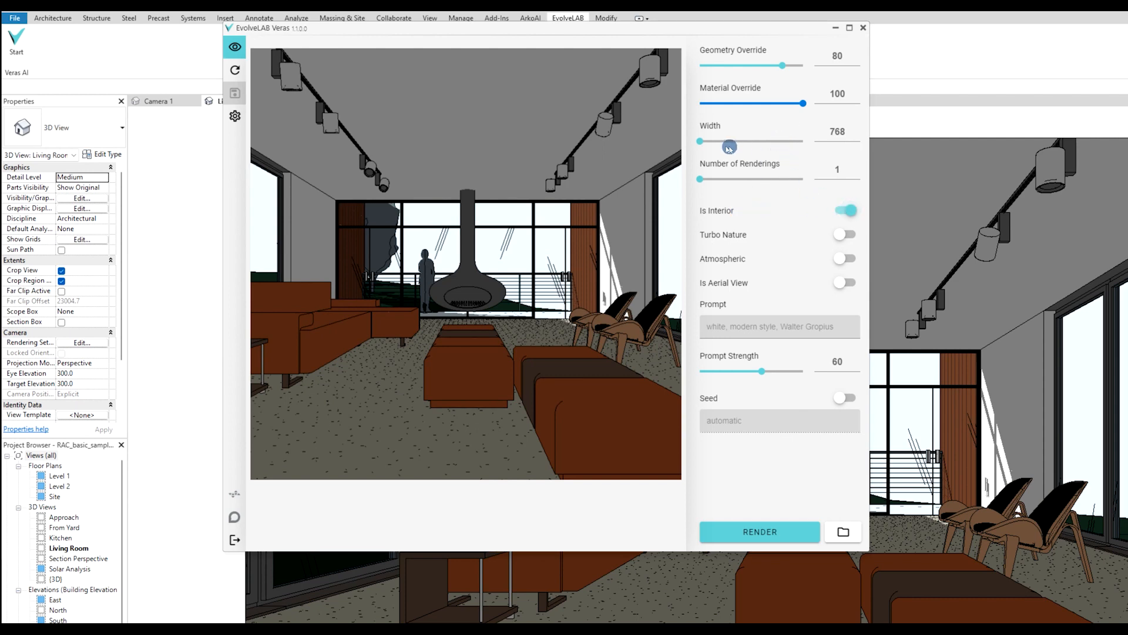
pyautogui.moveTo(701, 141); pyautogui.dragTo(793, 141)
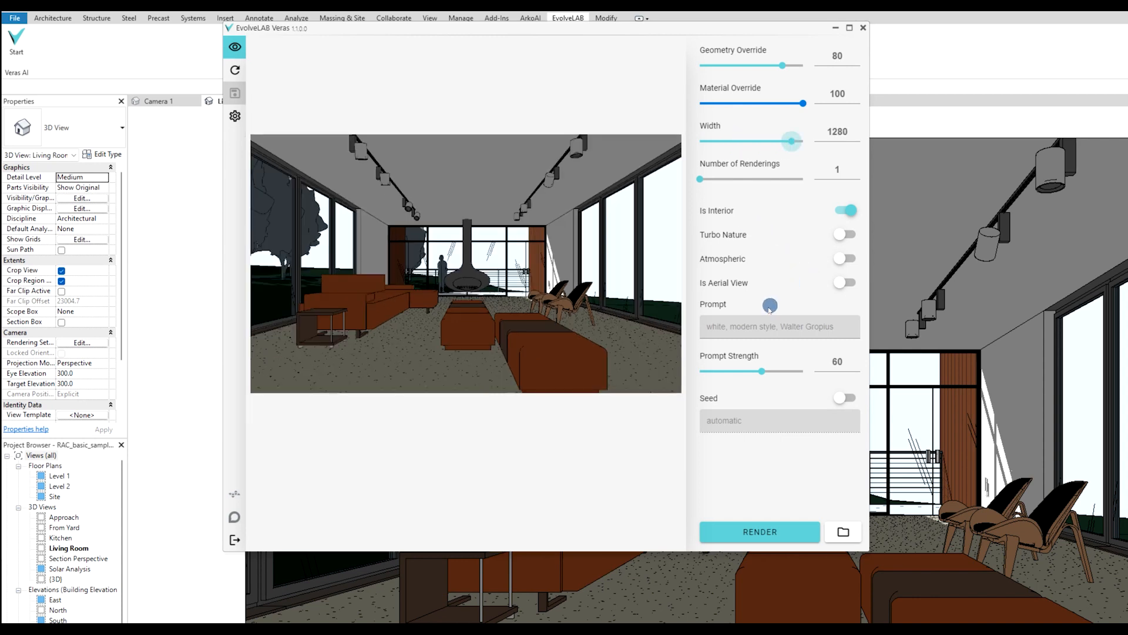
pyautogui.click(749, 328)
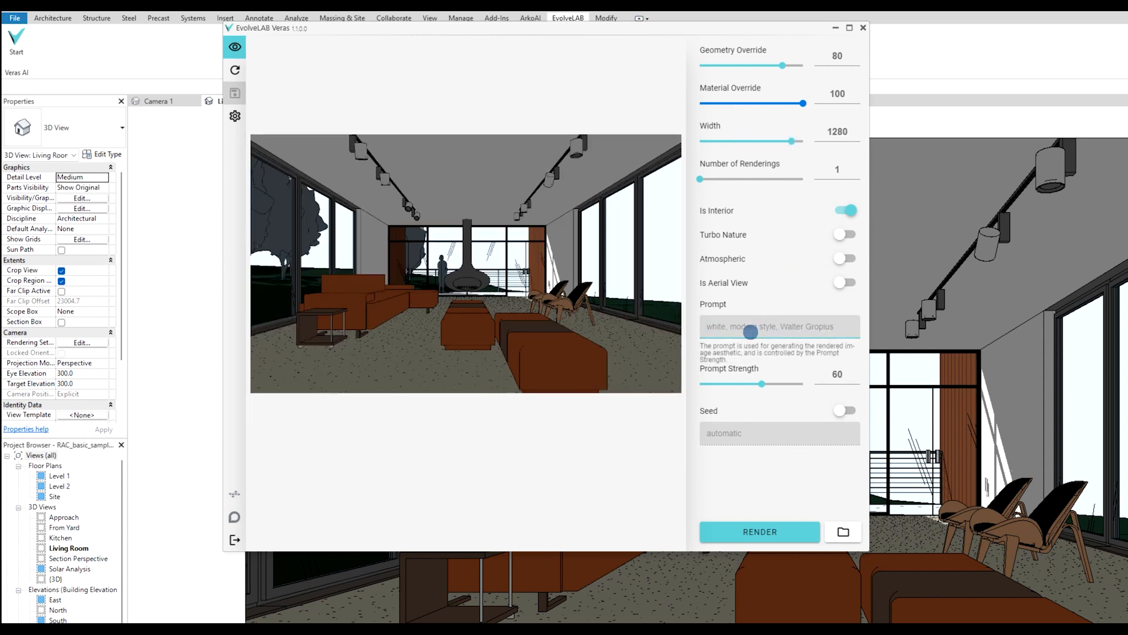
pyautogui.write('modern inte')
pyautogui.write('rior, glass')
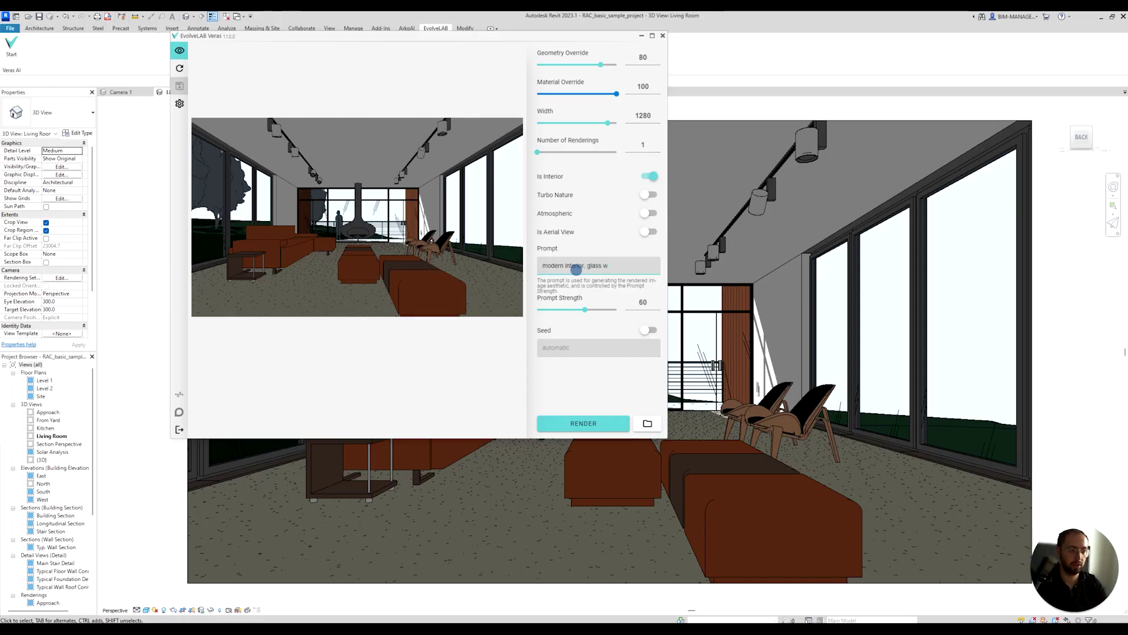
pyautogui.press('BackSpace')
pyautogui.press('BackSpace')
pyautogui.press('BackSpace')
pyautogui.write('large glazing.')
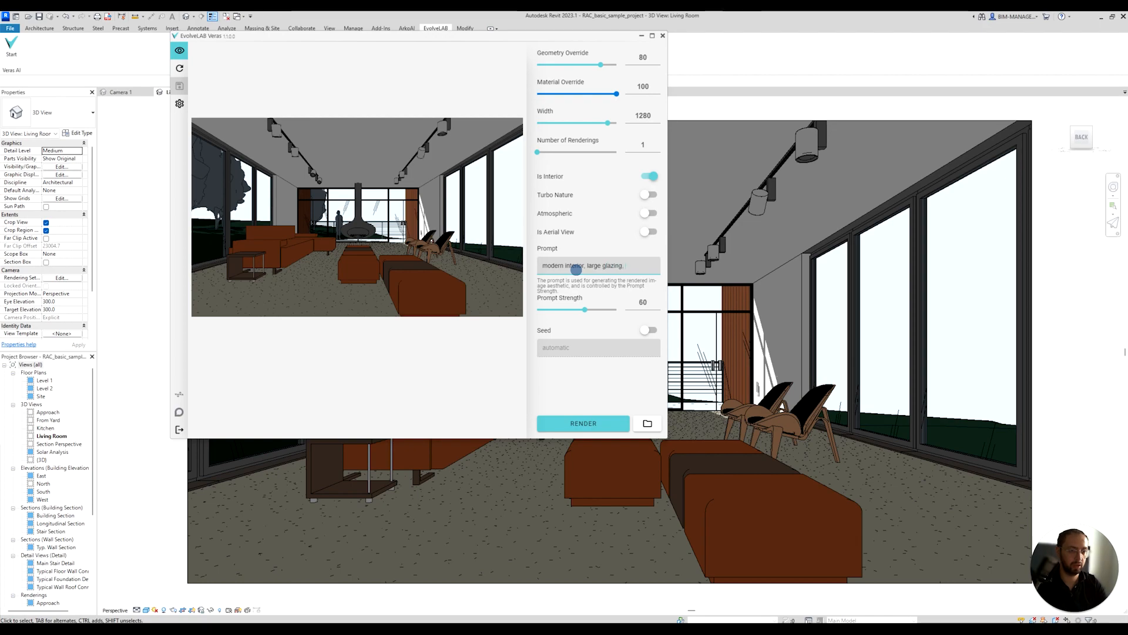
pyautogui.write(', m')
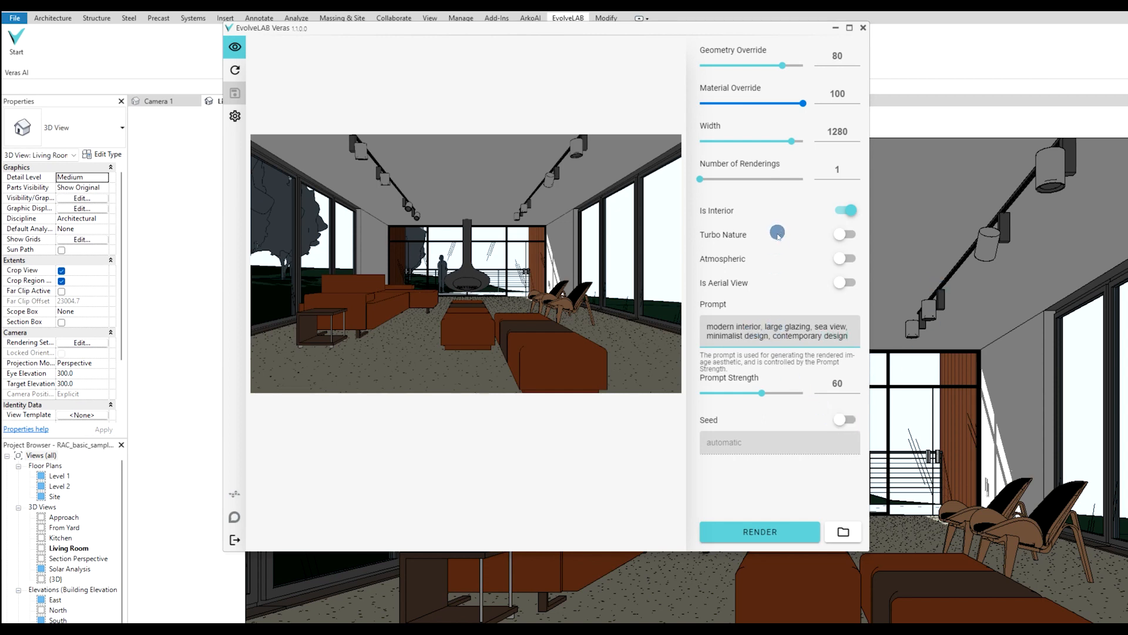
# Set Geometry Override to 60 and Prompt Strength to 75
pyautogui.moveTo(784, 65); pyautogui.dragTo(760, 67)
pyautogui.moveTo(764, 393); pyautogui.dragTo(779, 396)
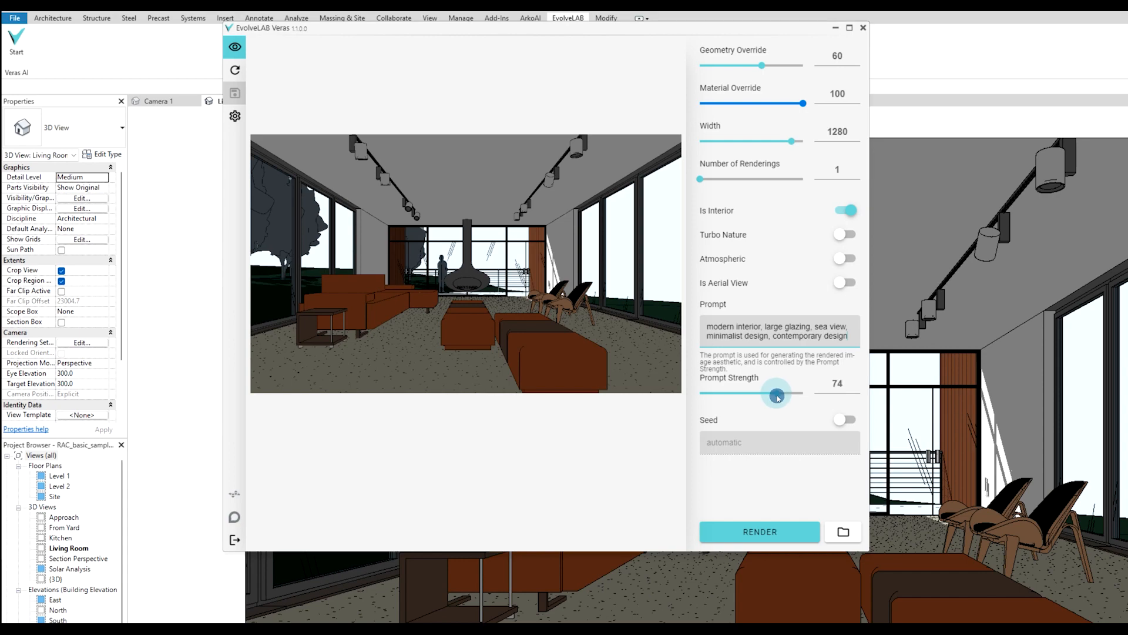
# Render the sea-view living room and maximize the Veras window to view it
pyautogui.click(760, 531)
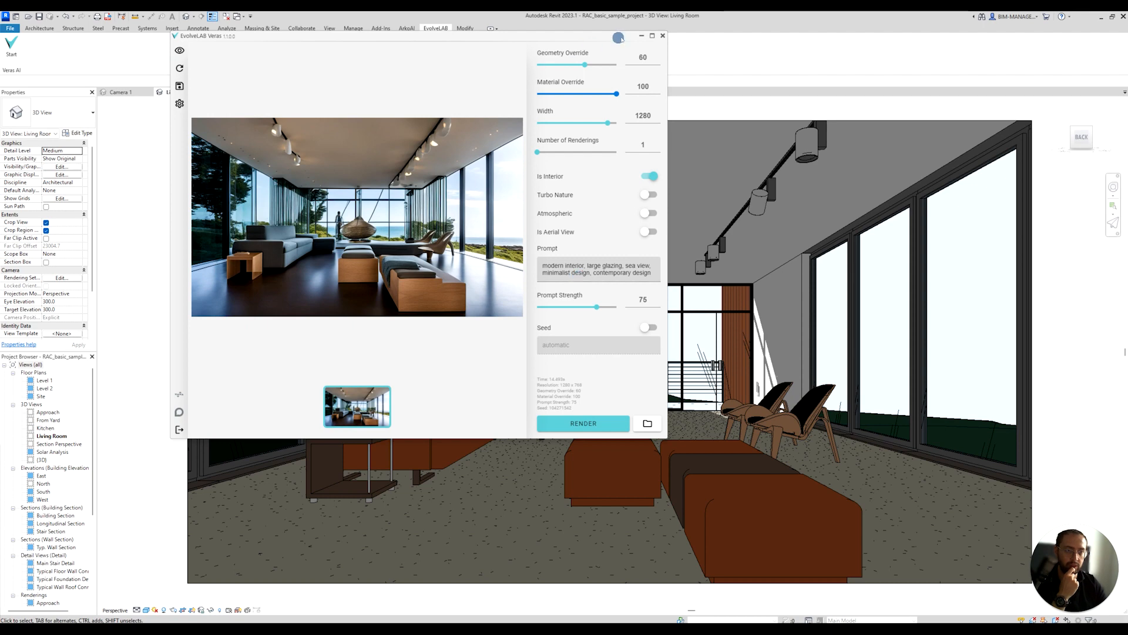
pyautogui.click(651, 36)
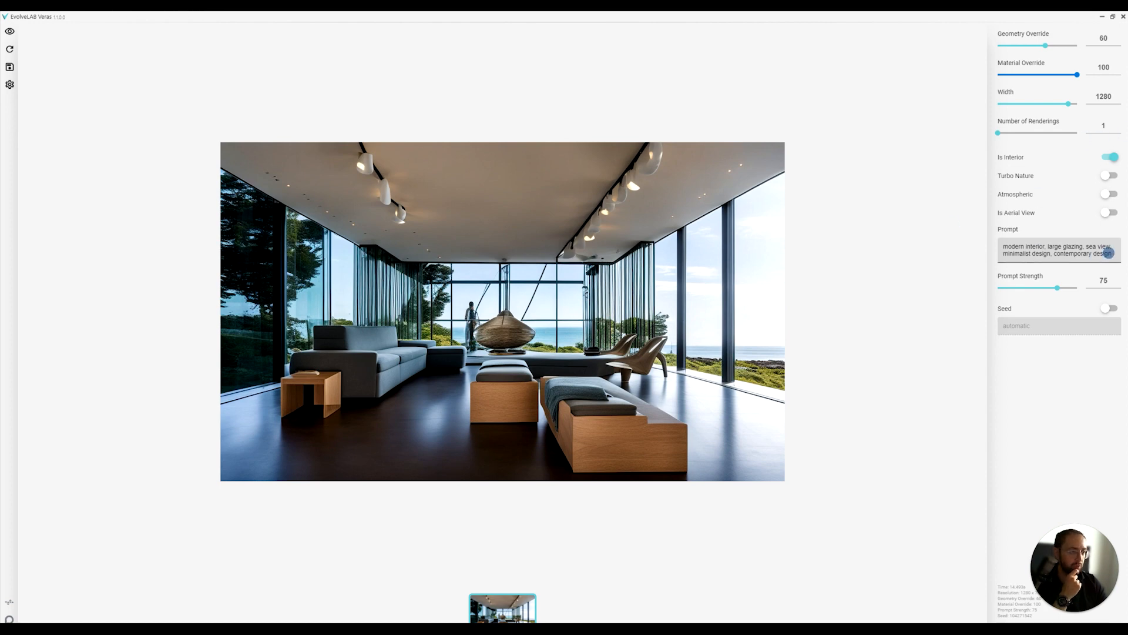
# Append ', beige tones' to the prompt and restore the Veras window size
pyautogui.click(1107, 253)
pyautogui.write(', beige tones')
pyautogui.press('Return')
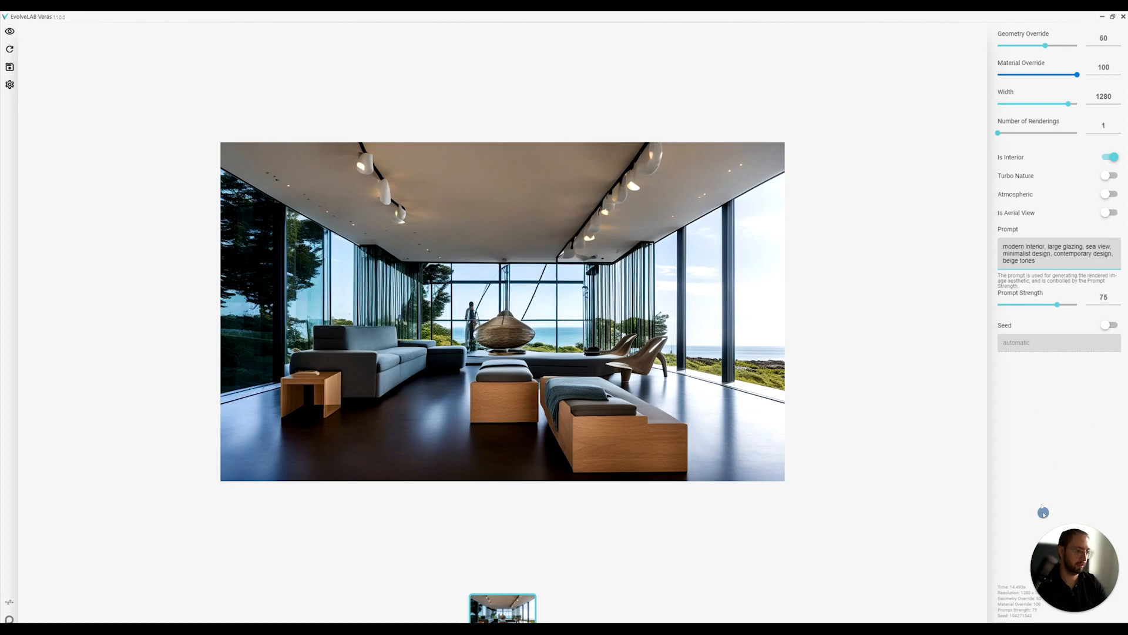
pyautogui.doubleClick(679, 16)
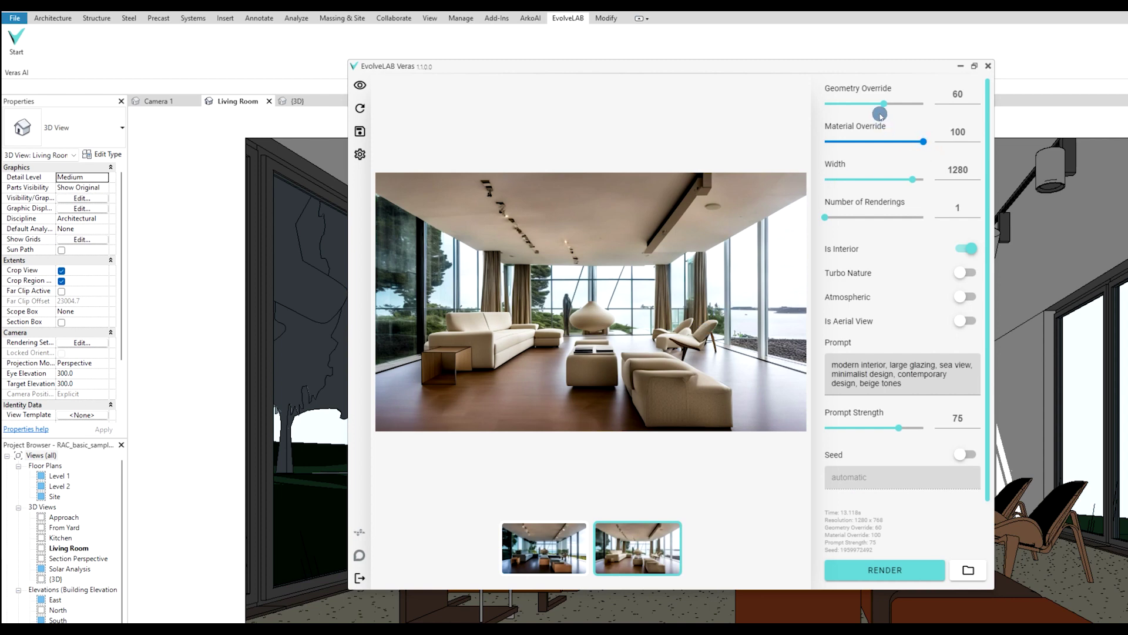
# Lower Geometry Override to 18 and render a third living room image
pyautogui.moveTo(678, 94); pyautogui.dragTo(647, 94)
pyautogui.click(886, 570)
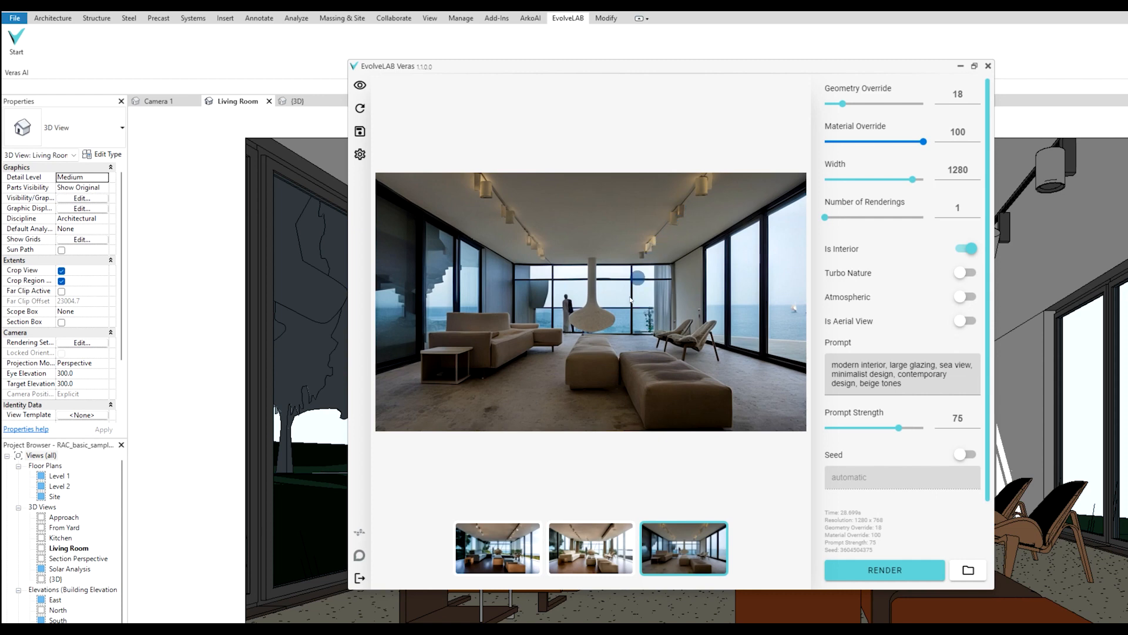
# Flip through the three render thumbnails to compare the results
pyautogui.click(579, 547)
pyautogui.click(508, 551)
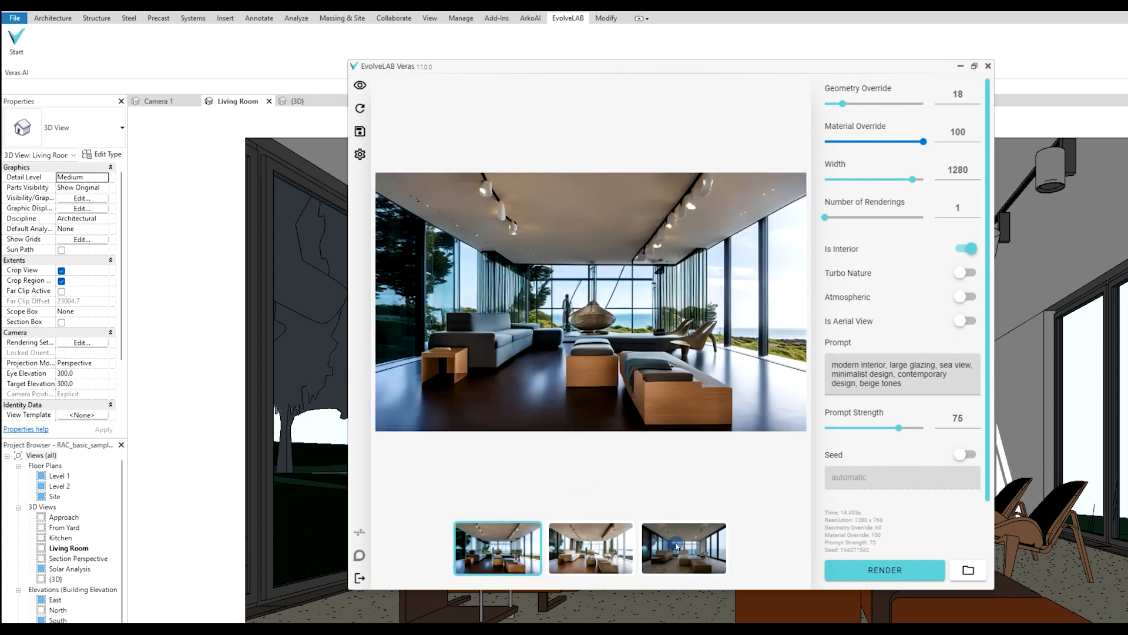
pyautogui.click(678, 545)
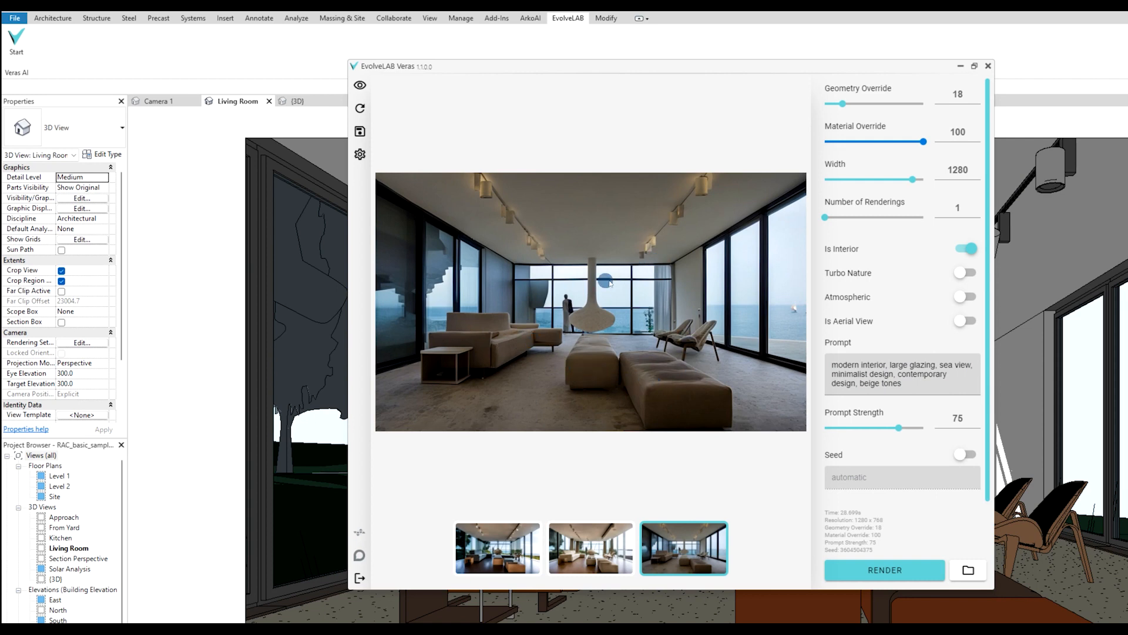
pyautogui.click(575, 533)
pyautogui.click(493, 552)
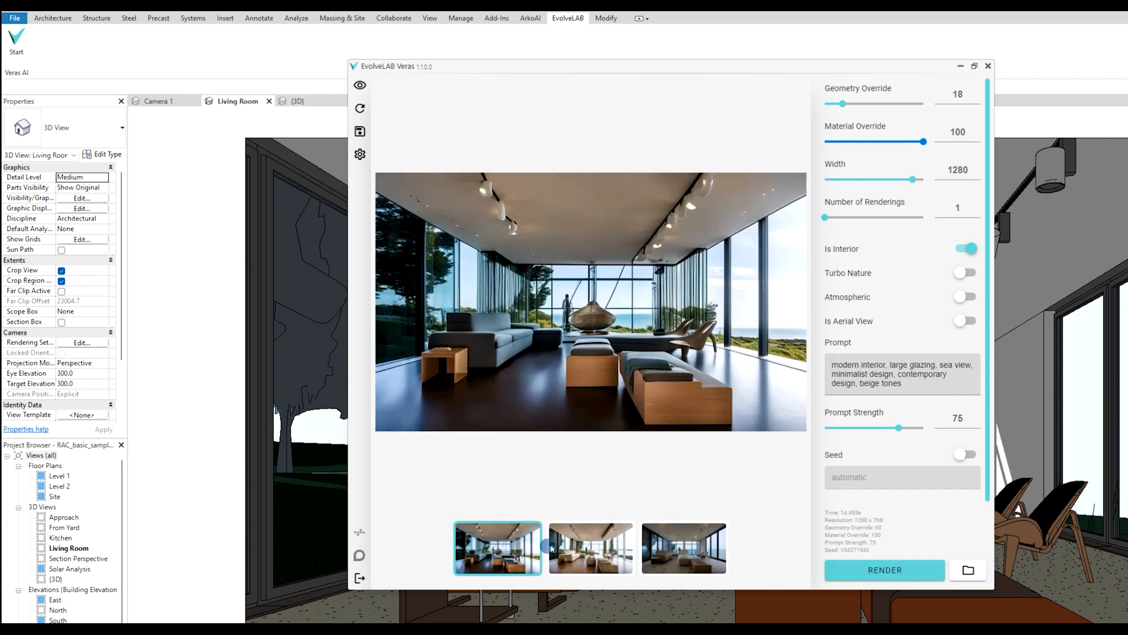